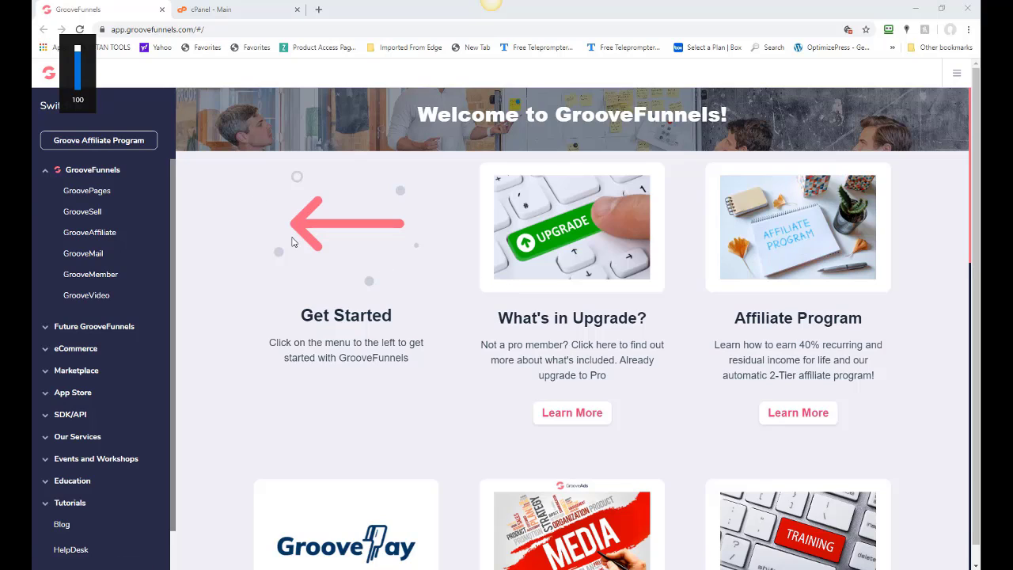
Open the 1hourpayday site from GroovePages in the editor, look over its page, and view its publish settings.
click(89, 193)
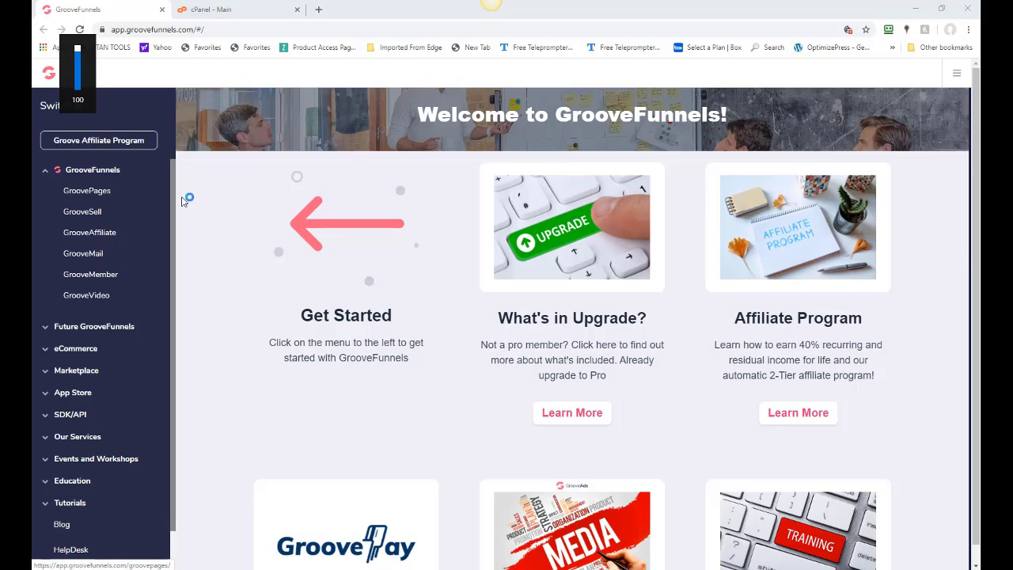
click(86, 192)
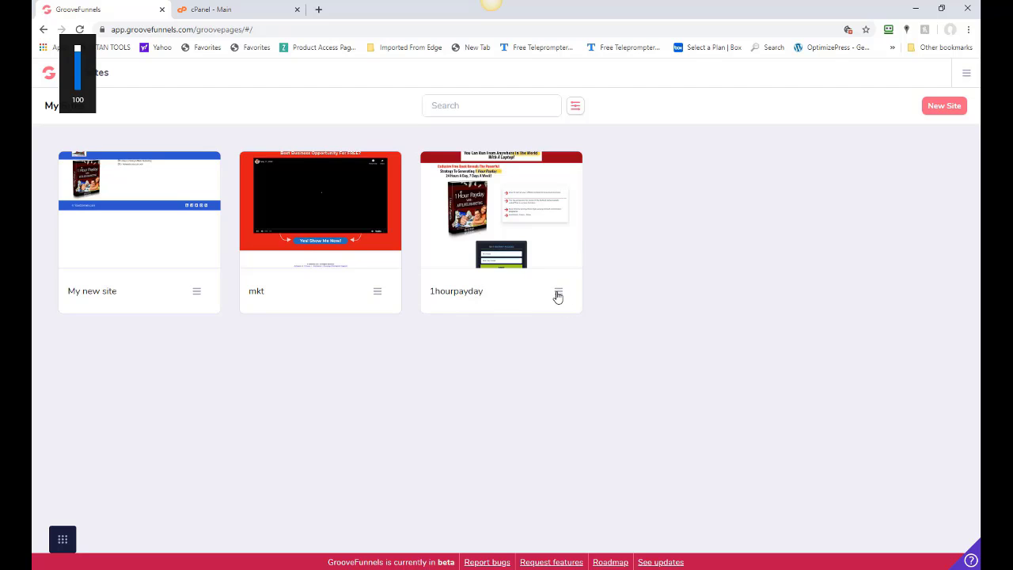
click(499, 212)
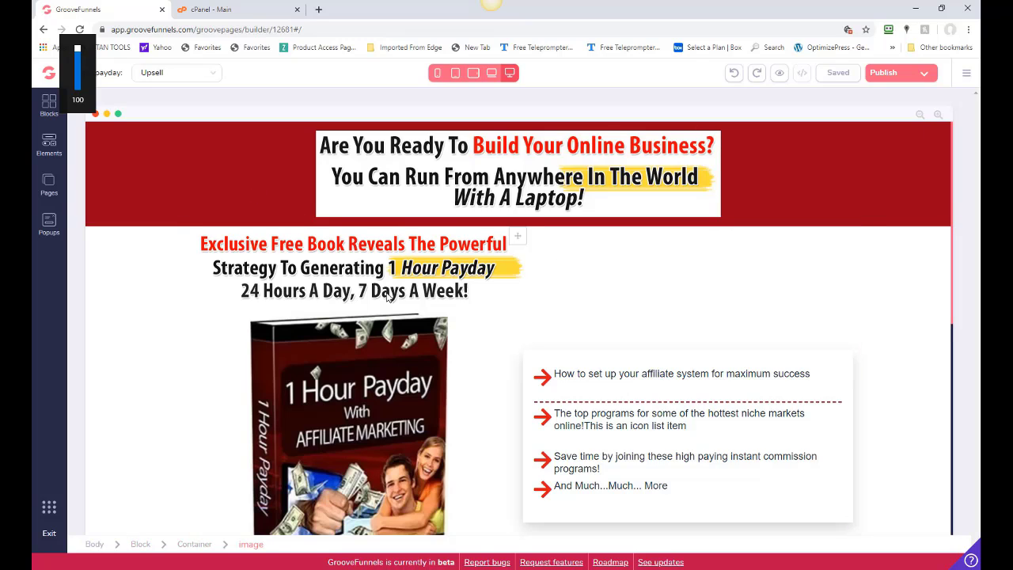
click(895, 294)
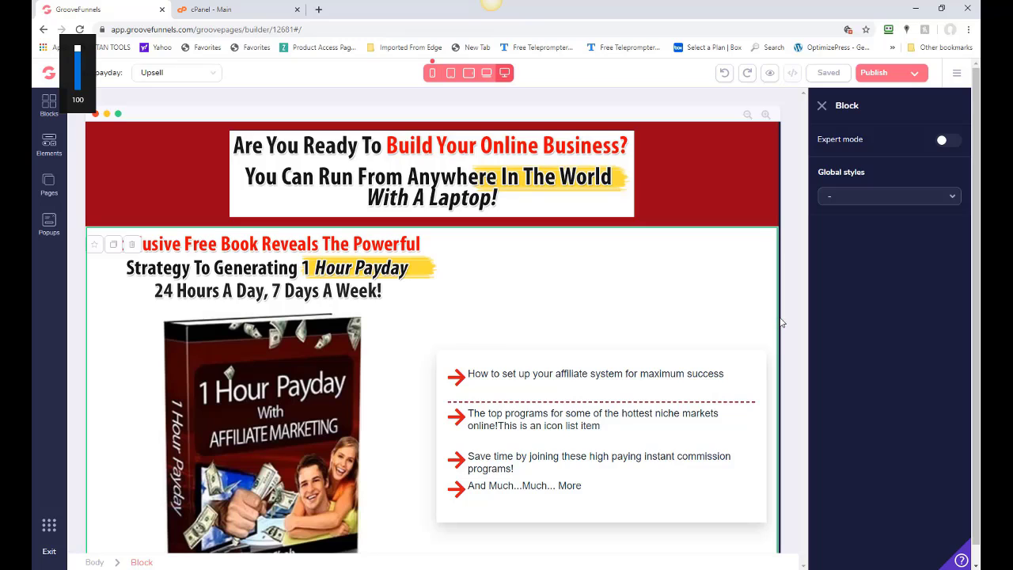
scroll(781, 323, down, 2)
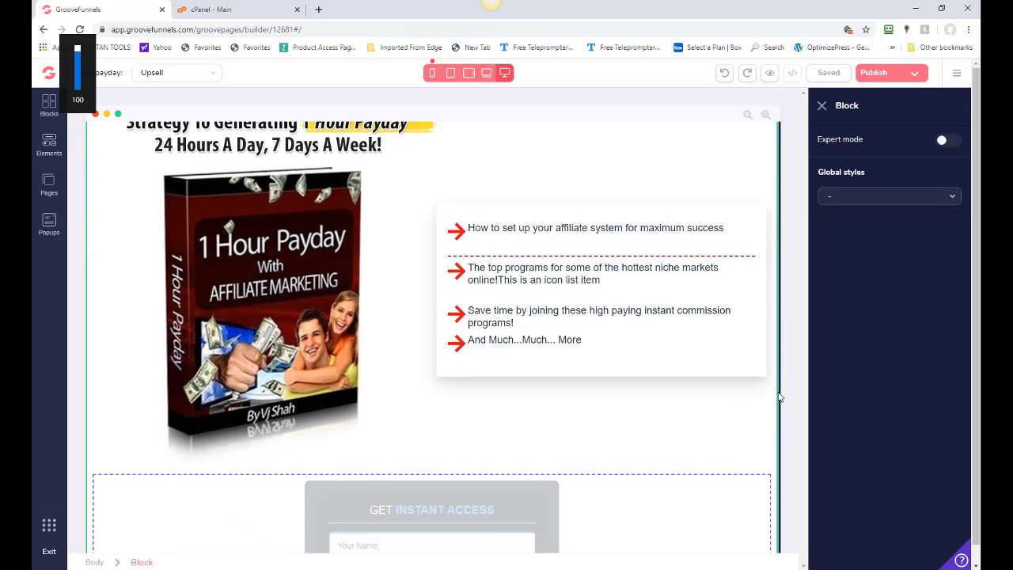
scroll(780, 397, down, 3)
scroll(784, 345, up, 4)
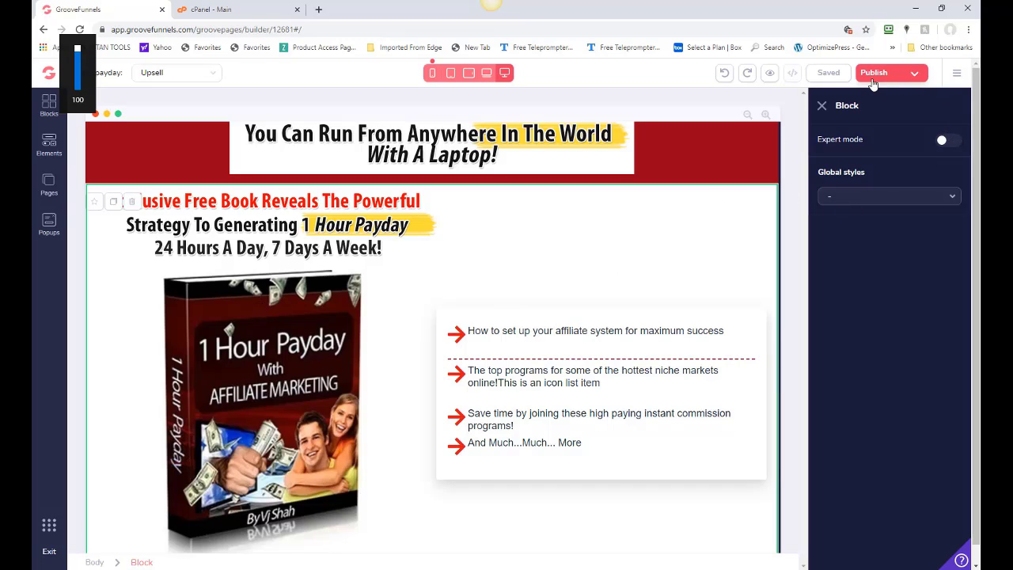
click(913, 74)
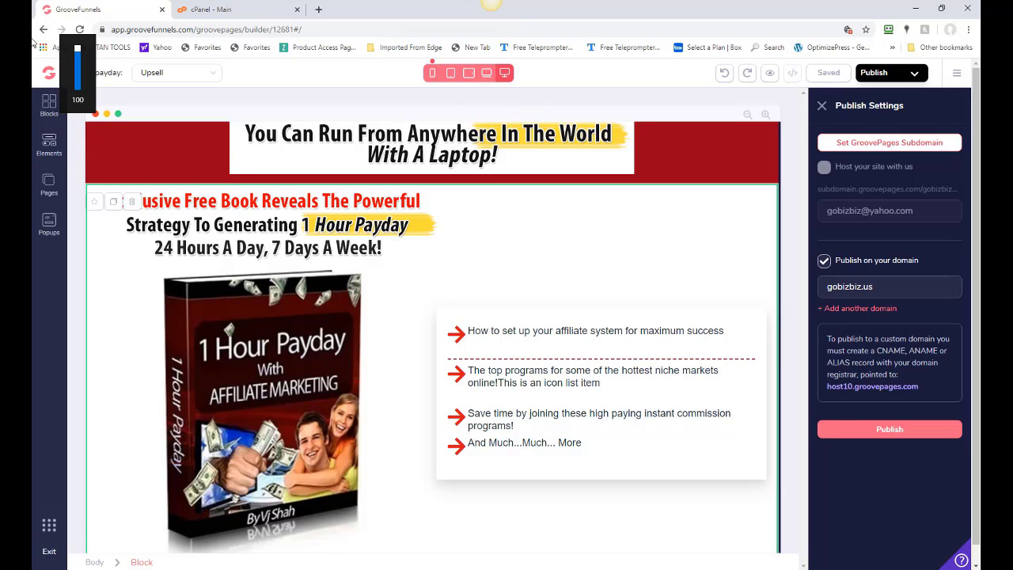
Return to the GroovePages site list and open "My new site" in the editor.
click(47, 73)
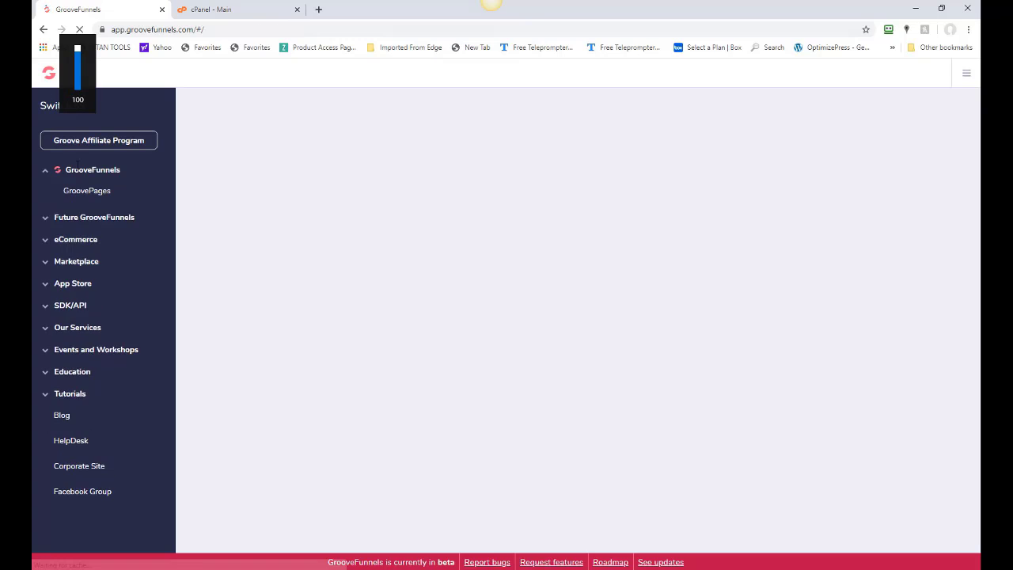
click(90, 194)
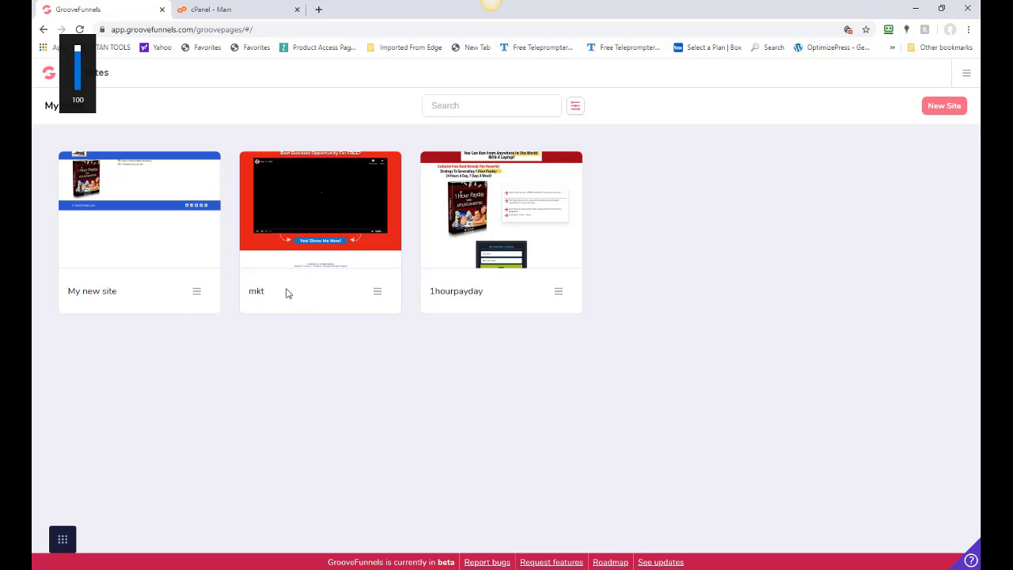
mouse_move(326, 245)
mouse_move(91, 228)
mouse_move(147, 231)
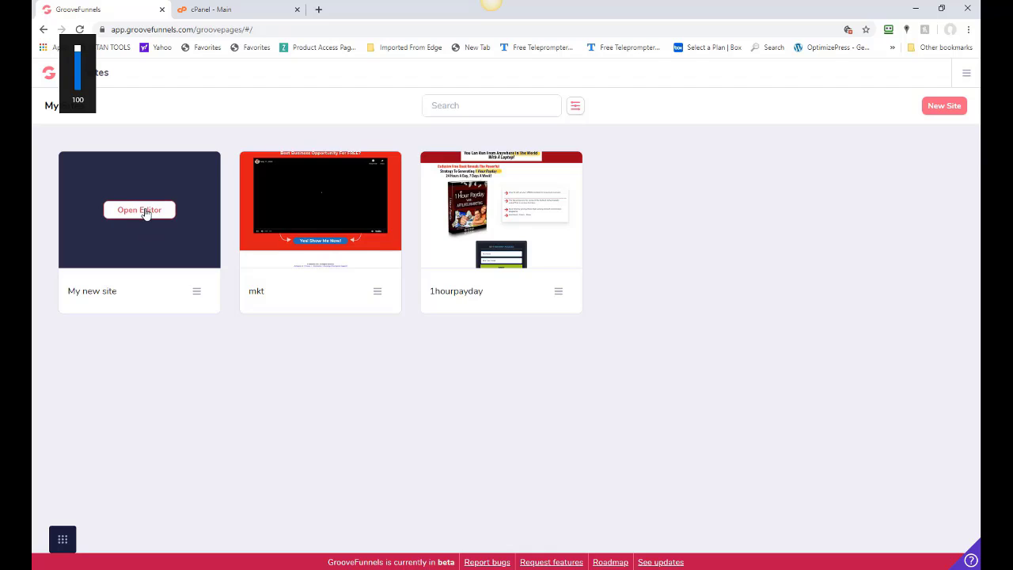
click(143, 211)
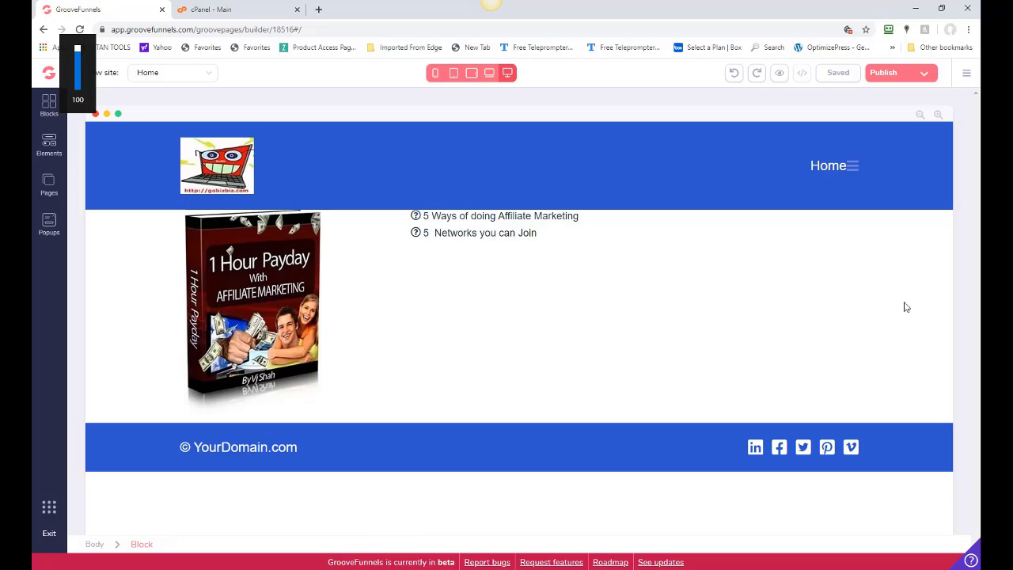
click(863, 290)
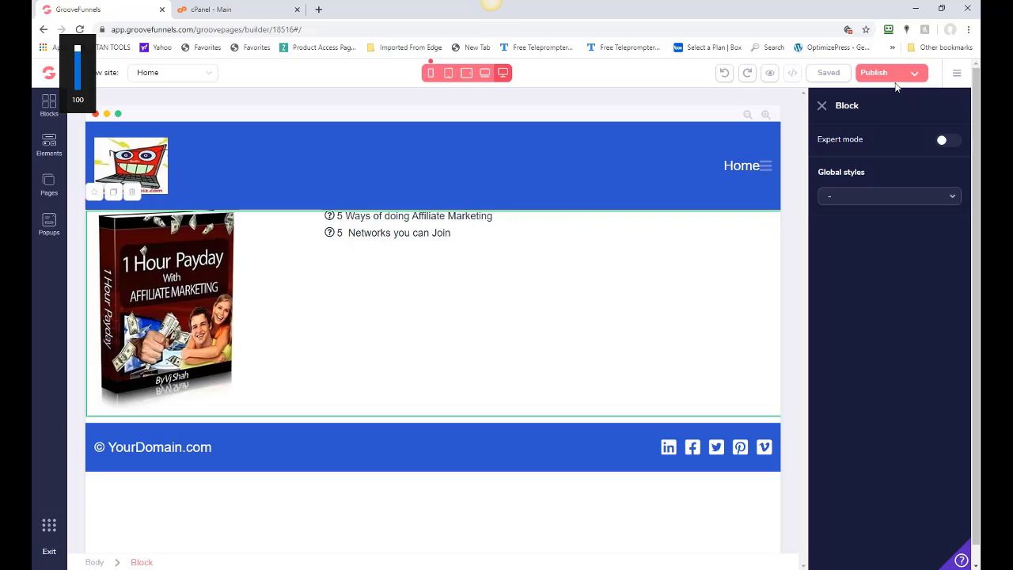
Set the business or website name to affebook in the site settings and apply it.
click(957, 75)
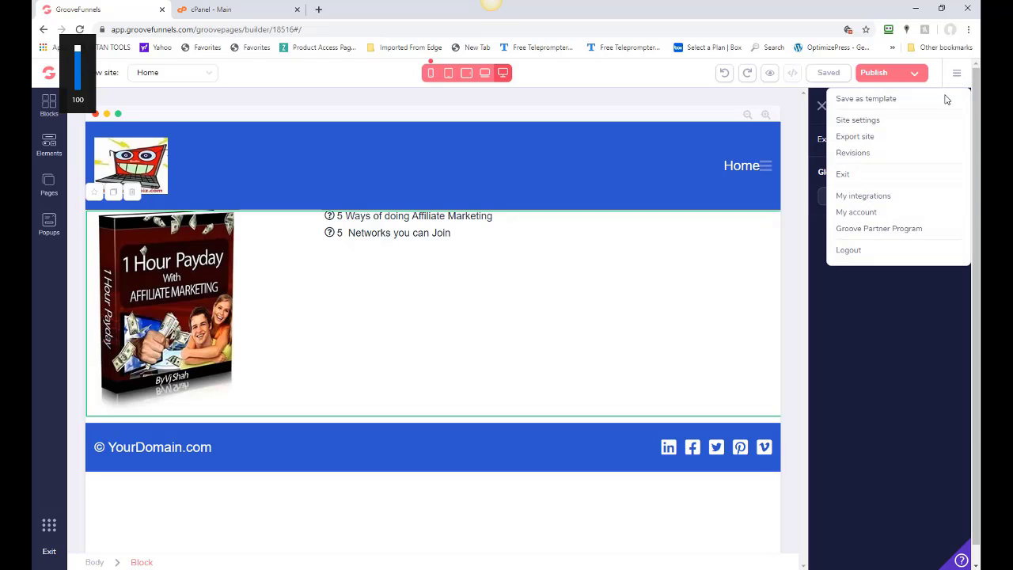
click(854, 126)
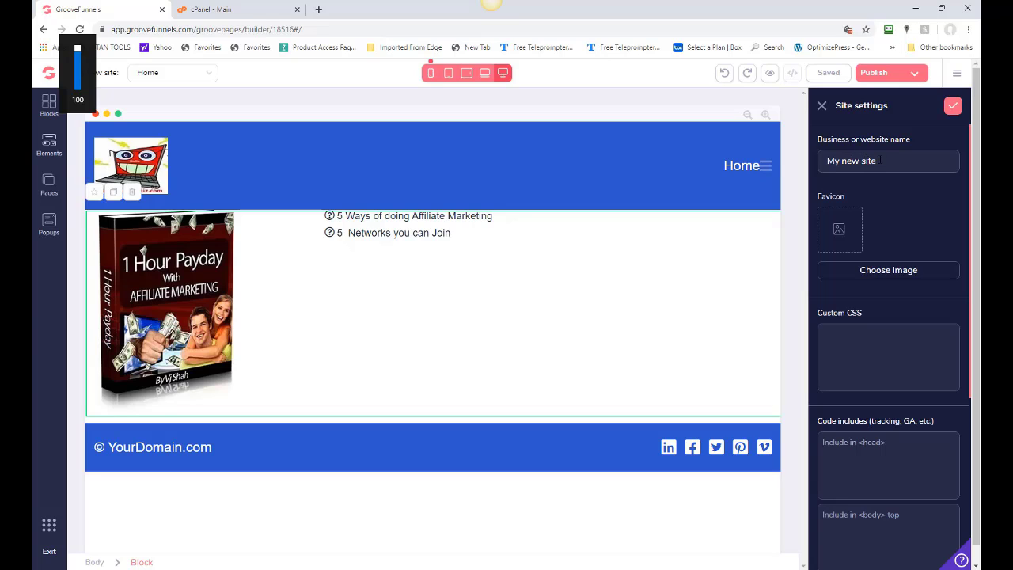
double_click(878, 161)
click(880, 161)
drag(883, 159, 823, 158)
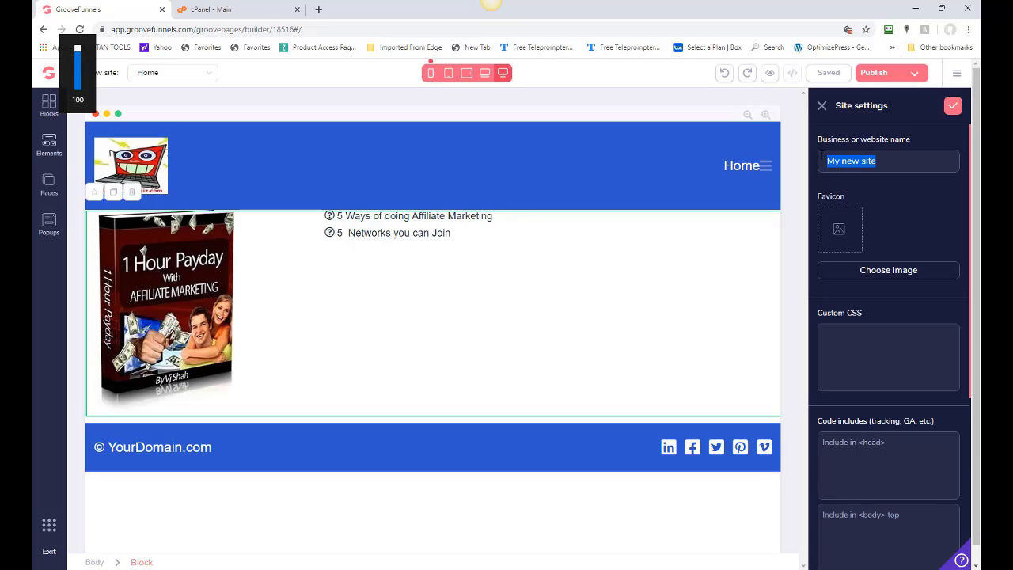
text(affebook)
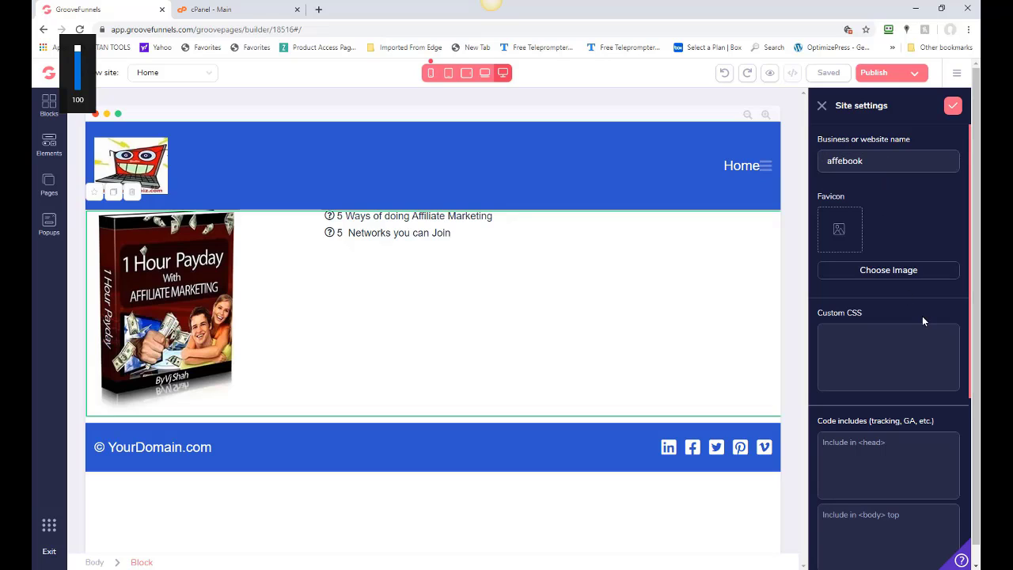
click(953, 109)
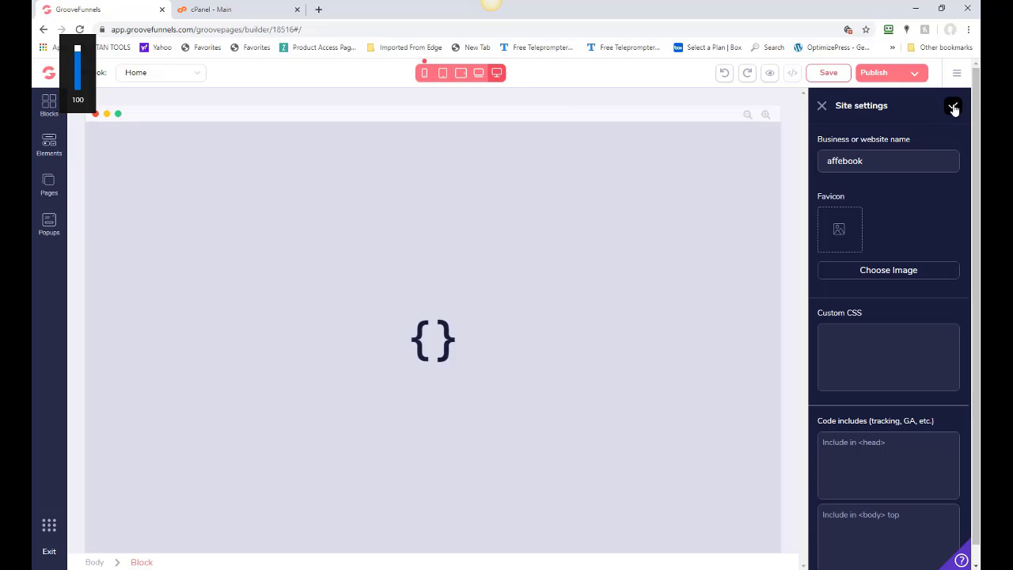
Save the renamed site and return to the GroovePages site list.
click(823, 75)
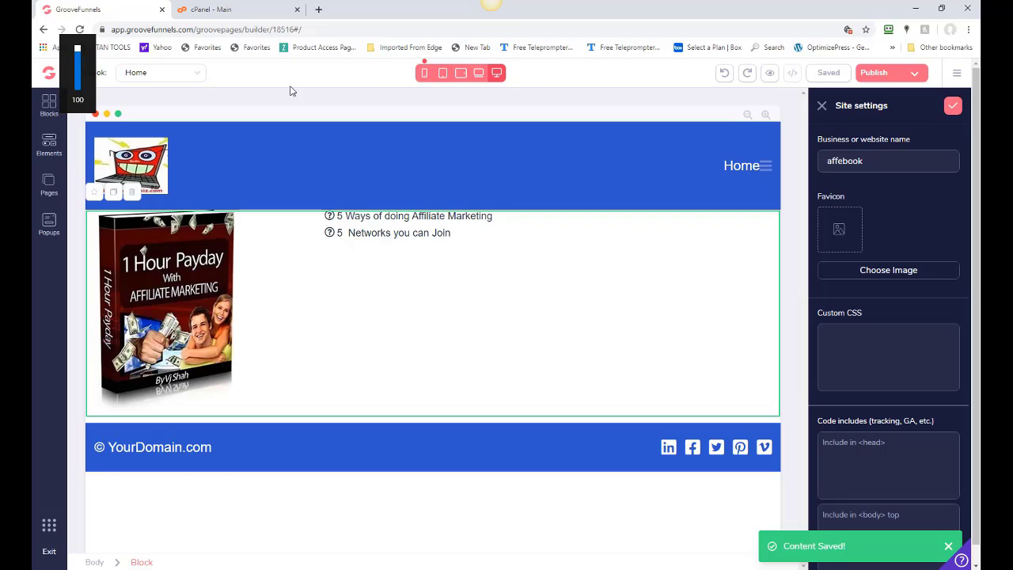
click(49, 75)
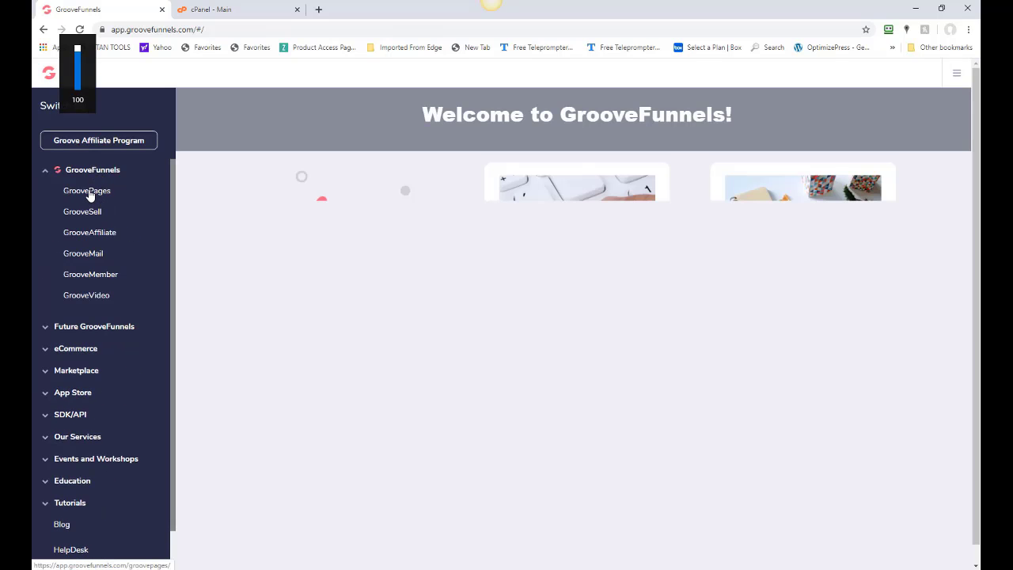
click(88, 192)
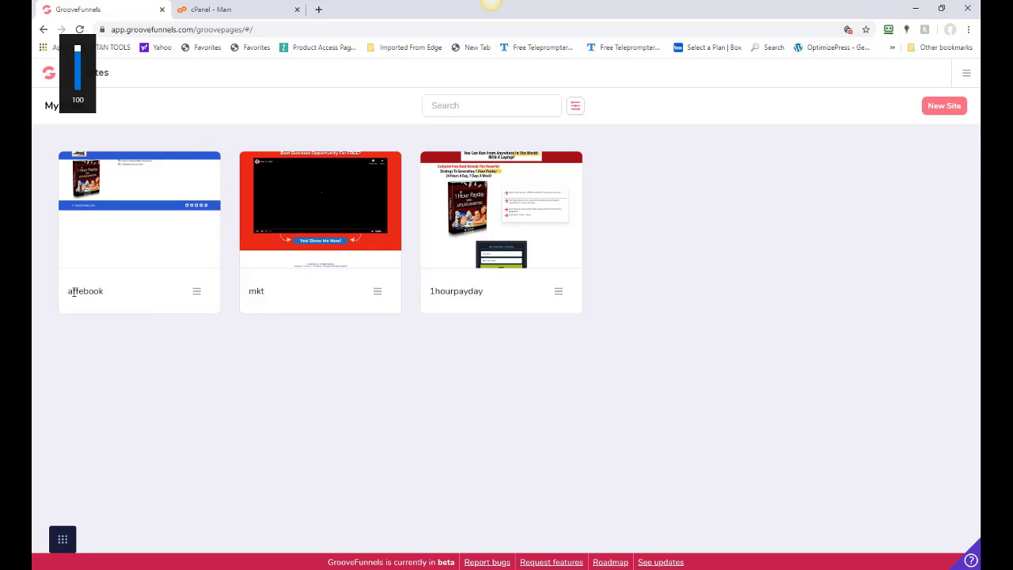
Switch to cPanel, create the subdomain mktebook under gobizbiz.us, and return to the cPanel home page.
click(219, 13)
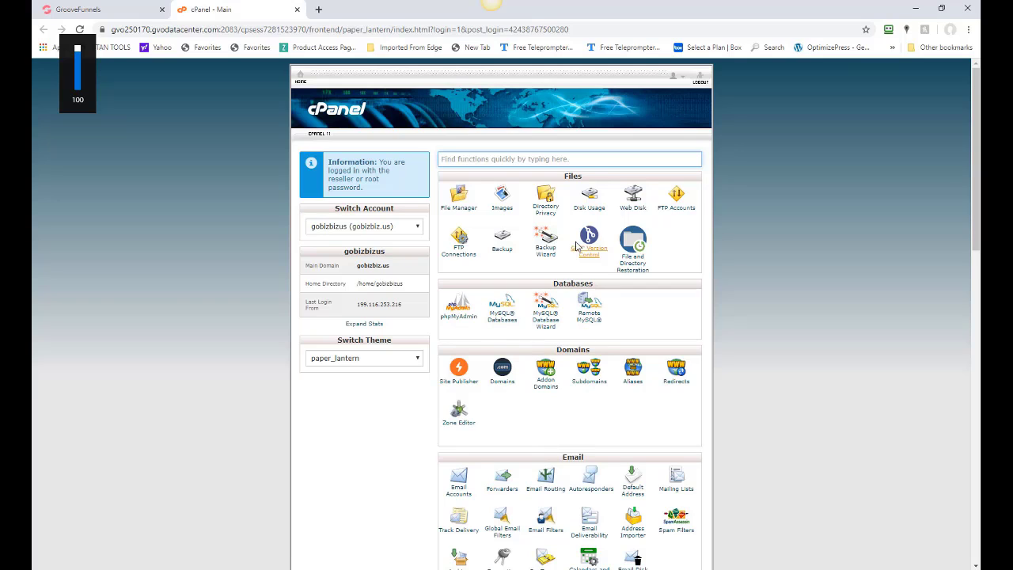
click(592, 371)
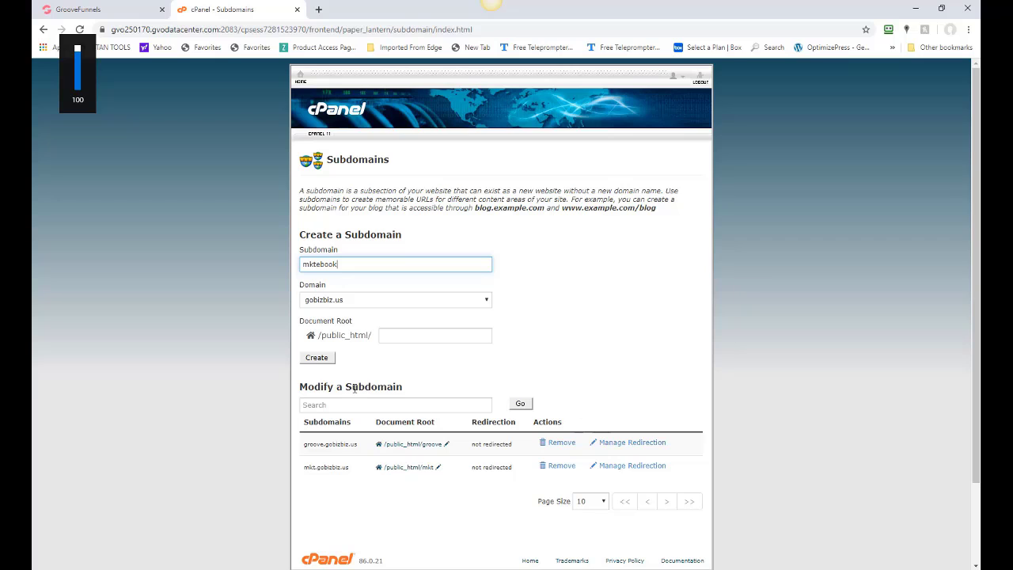
click(316, 362)
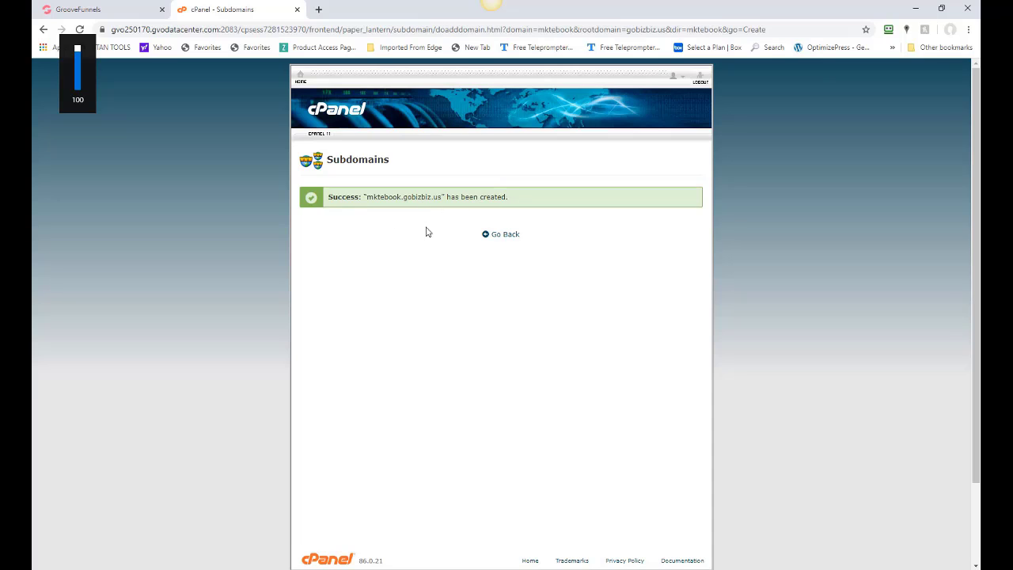
click(301, 84)
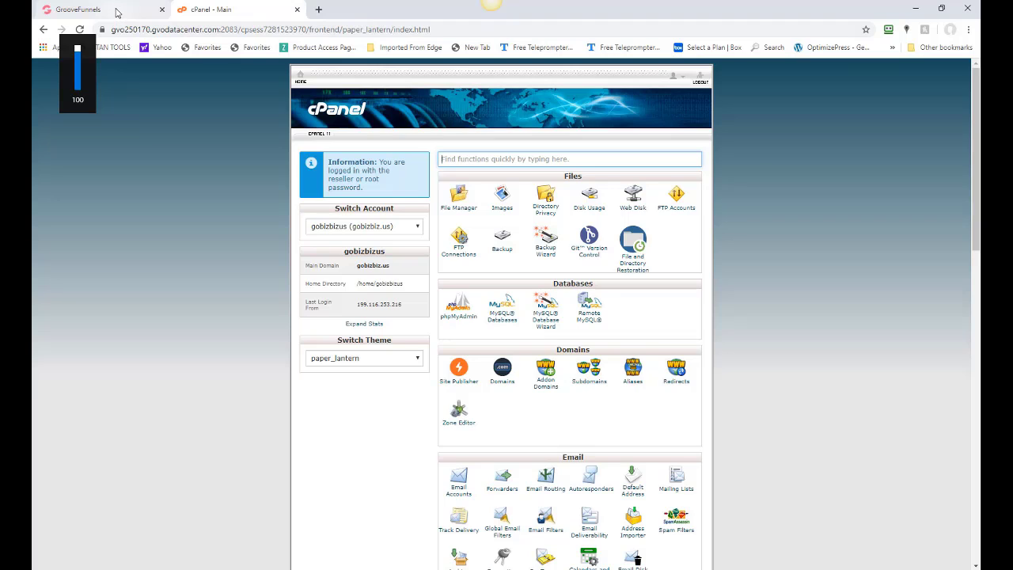
Switch back to GroovePages and open the affebook site in the editor.
click(116, 11)
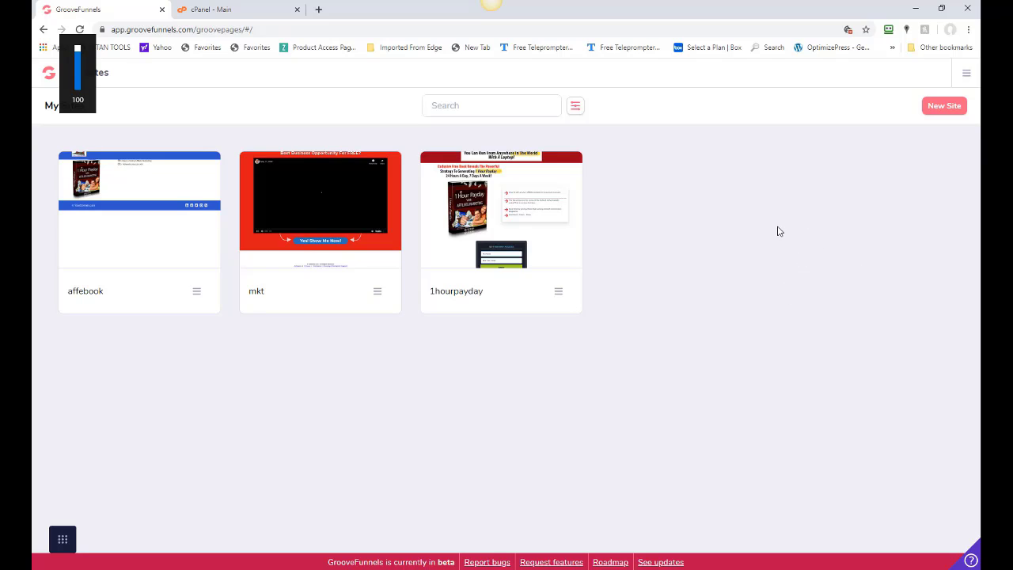
mouse_move(128, 232)
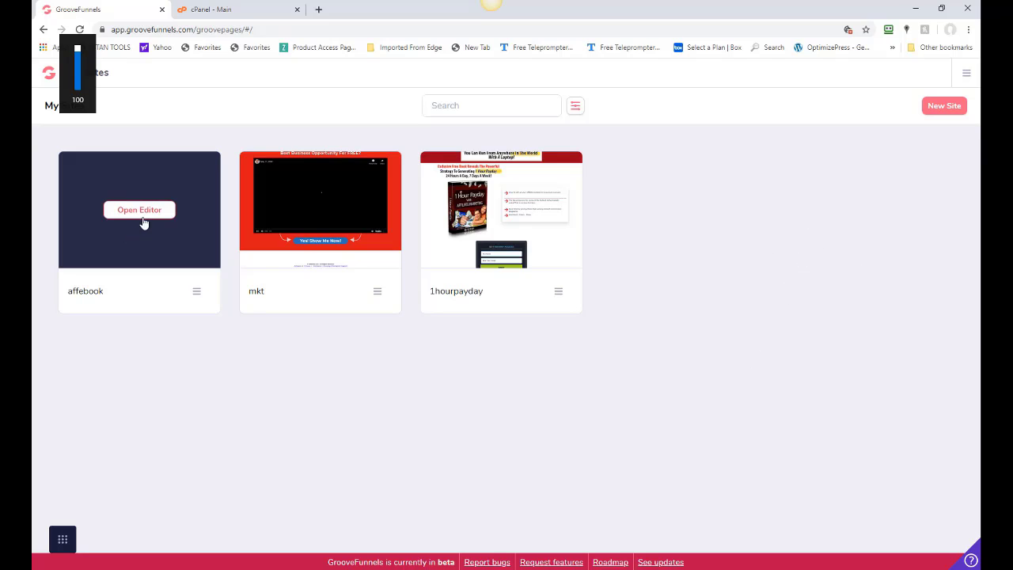
click(144, 212)
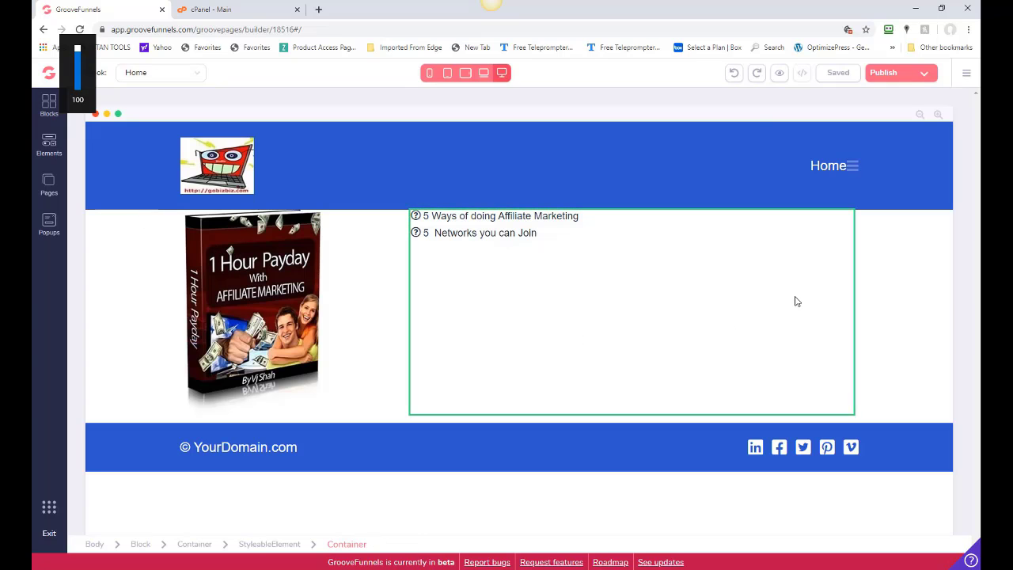
click(796, 301)
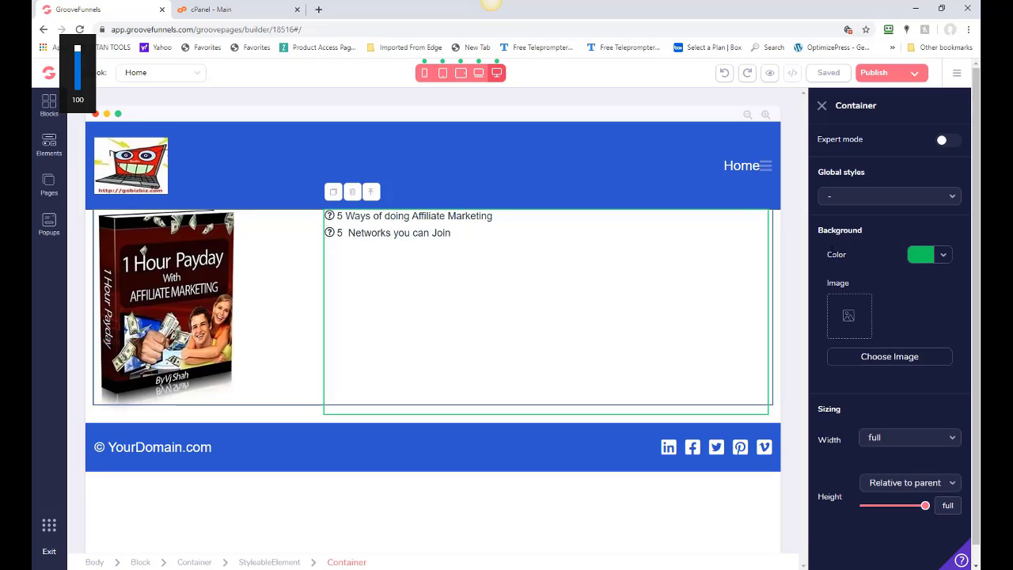
Enter affebook.gobizbiz.us as the site's own publishing domain in the publish settings.
click(914, 72)
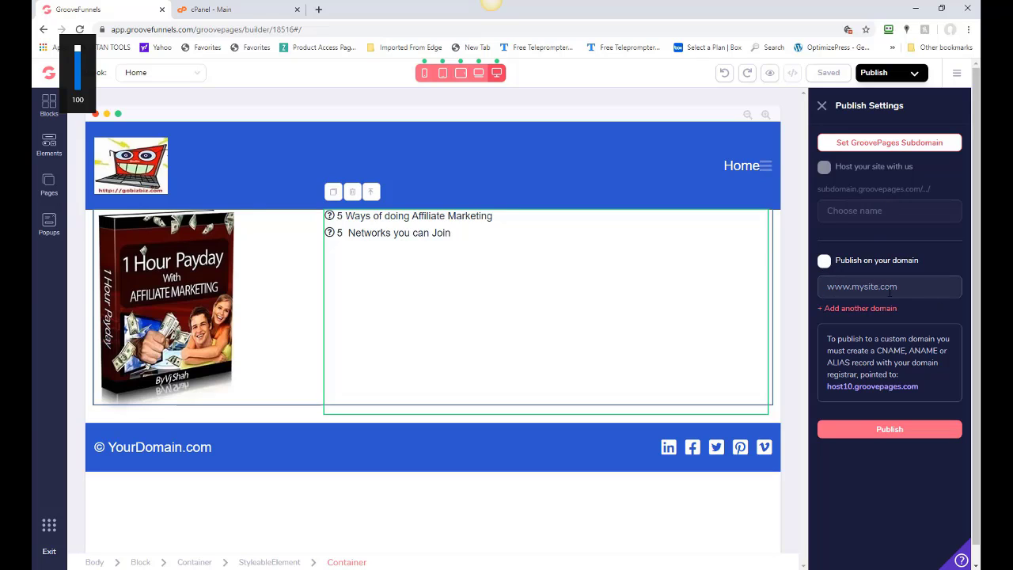
click(823, 261)
click(903, 286)
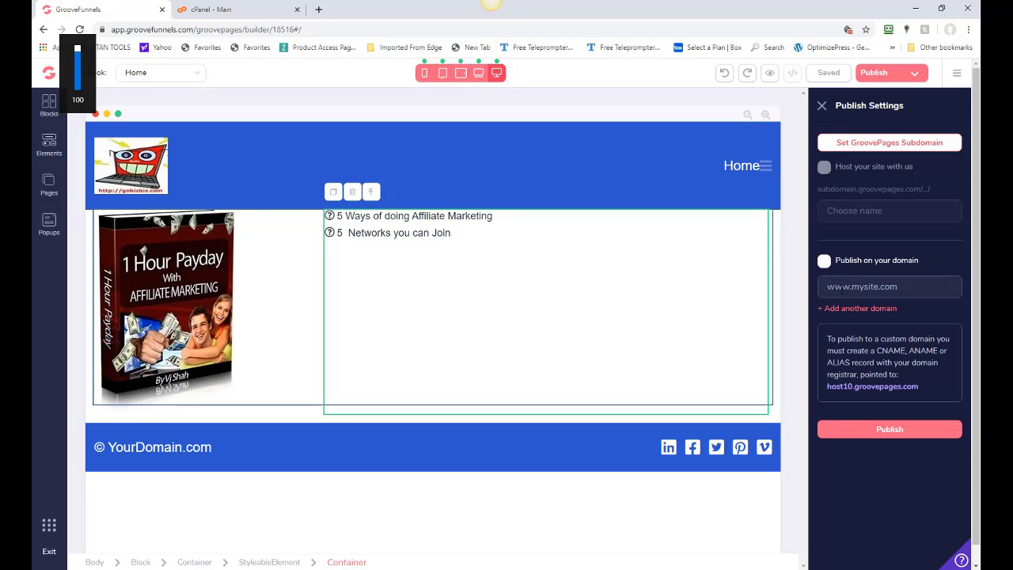
text(affebook.gobizbiz.us)
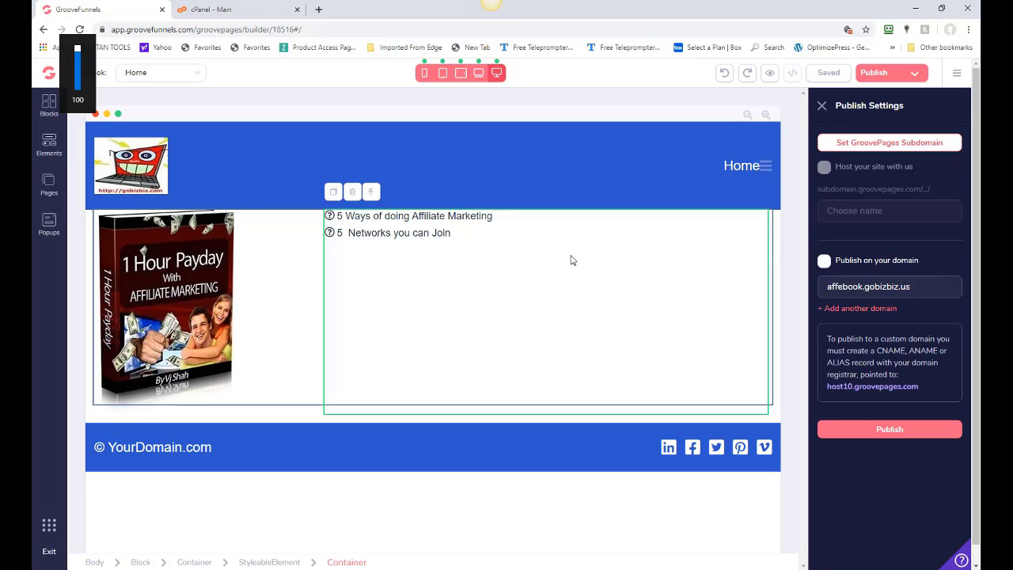
Switch to cPanel and open the Zone Editor's DNS records for gobizbiz.us.
click(250, 14)
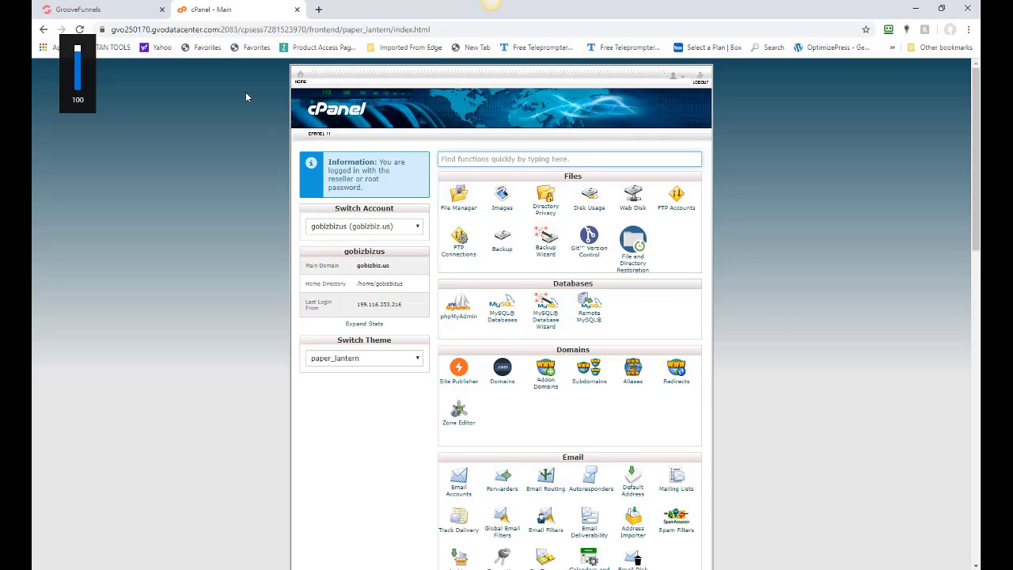
click(106, 14)
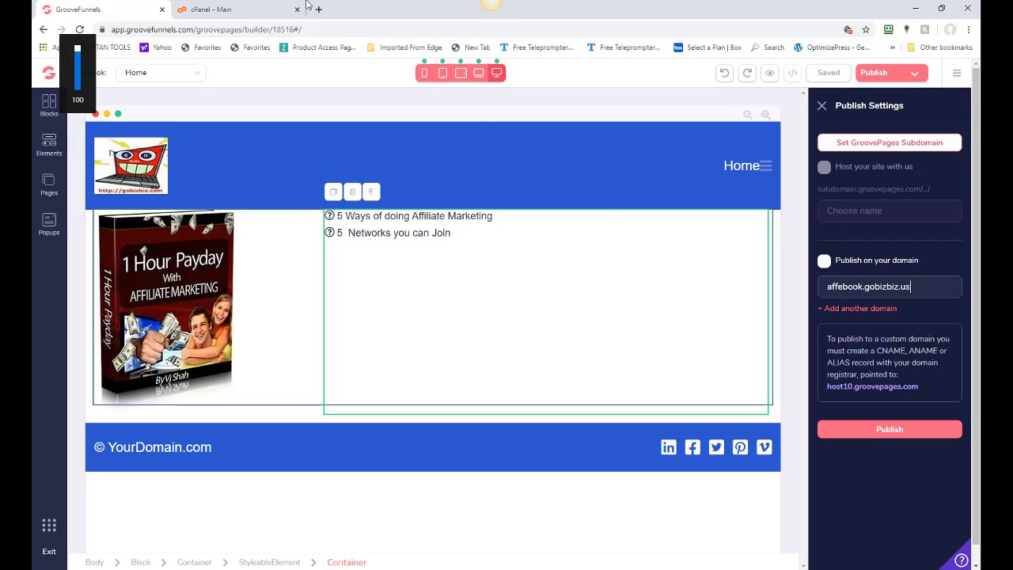
click(228, 11)
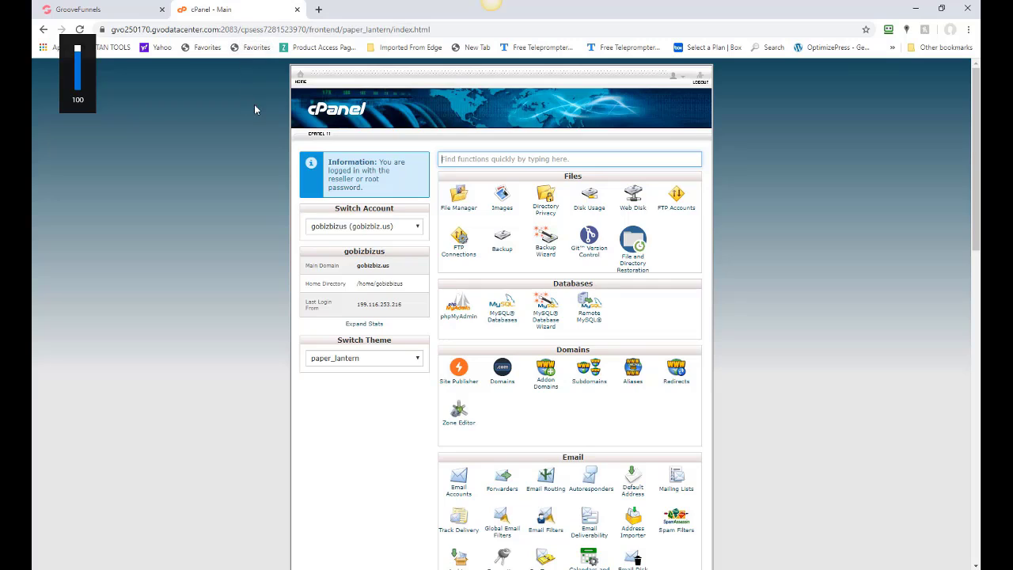
click(461, 415)
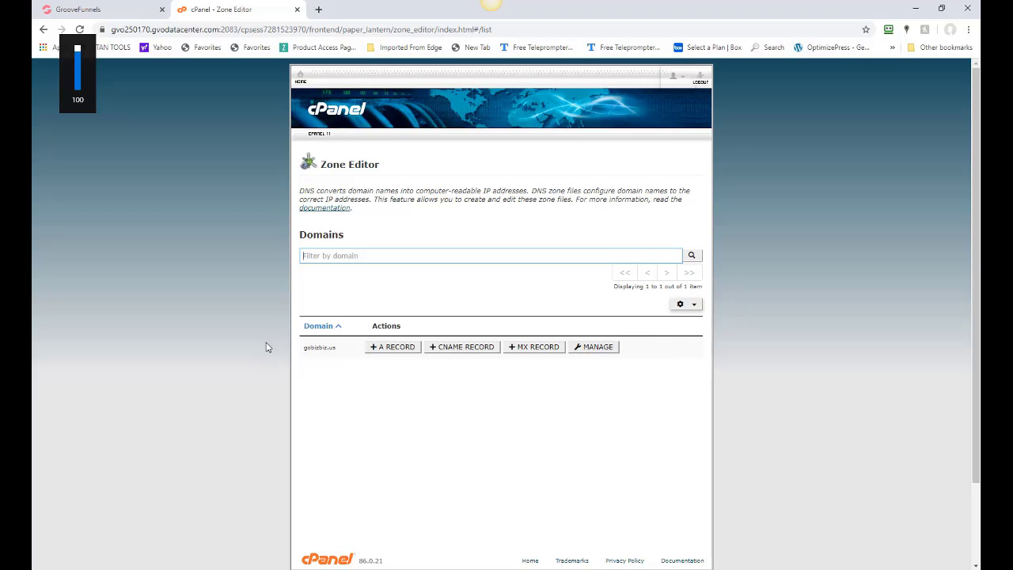
click(599, 347)
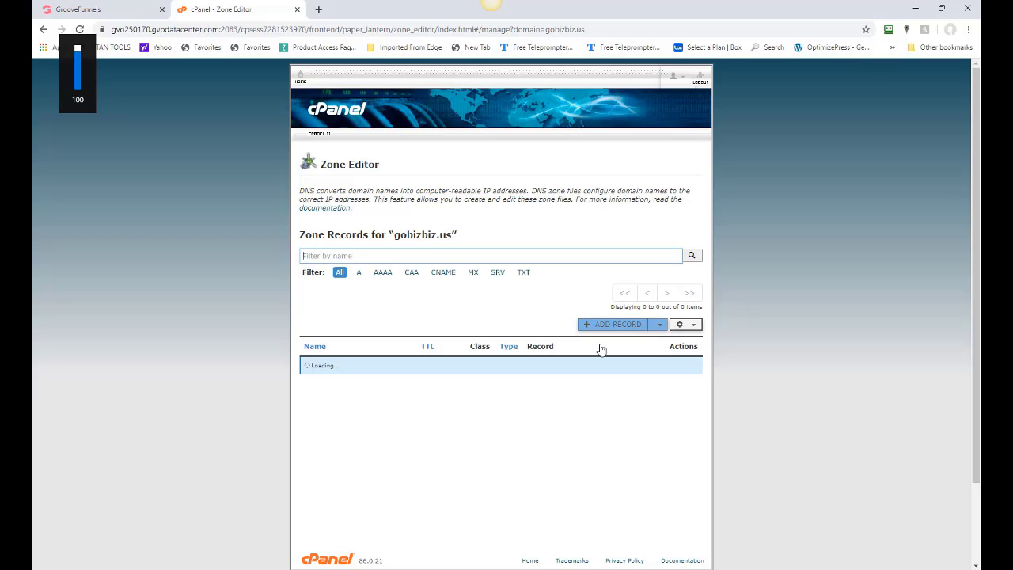
Start a new zone record for gobizbiz.us and name it affebook.gobizbiz.us.
drag(977, 215, 976, 269)
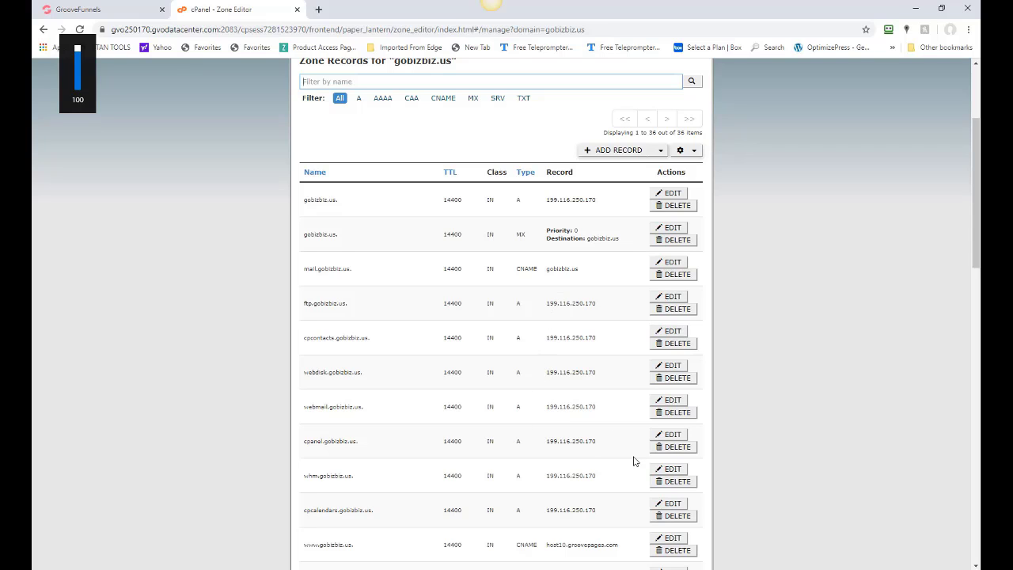
scroll(976, 261, down, 2)
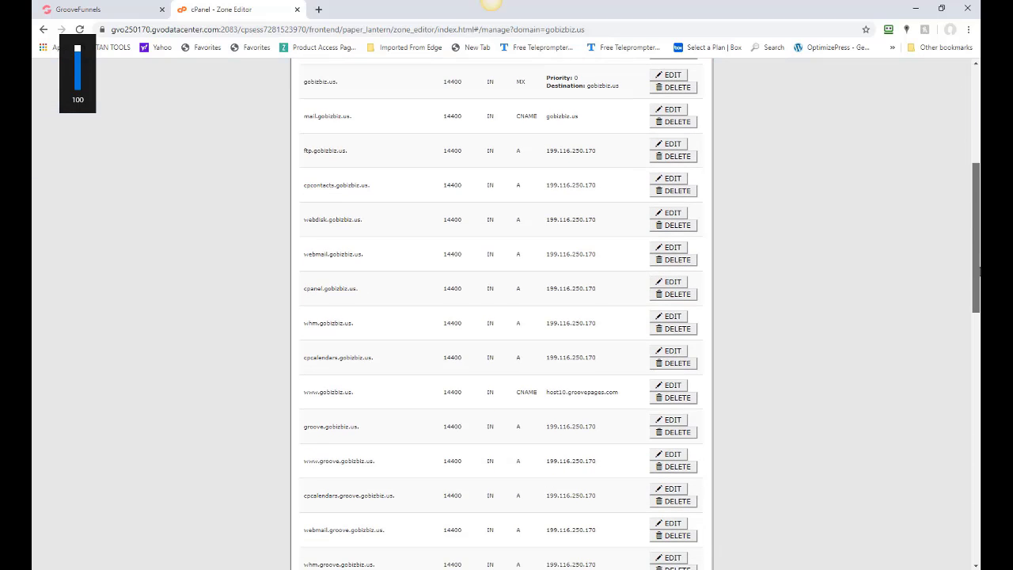
drag(979, 273, 979, 361)
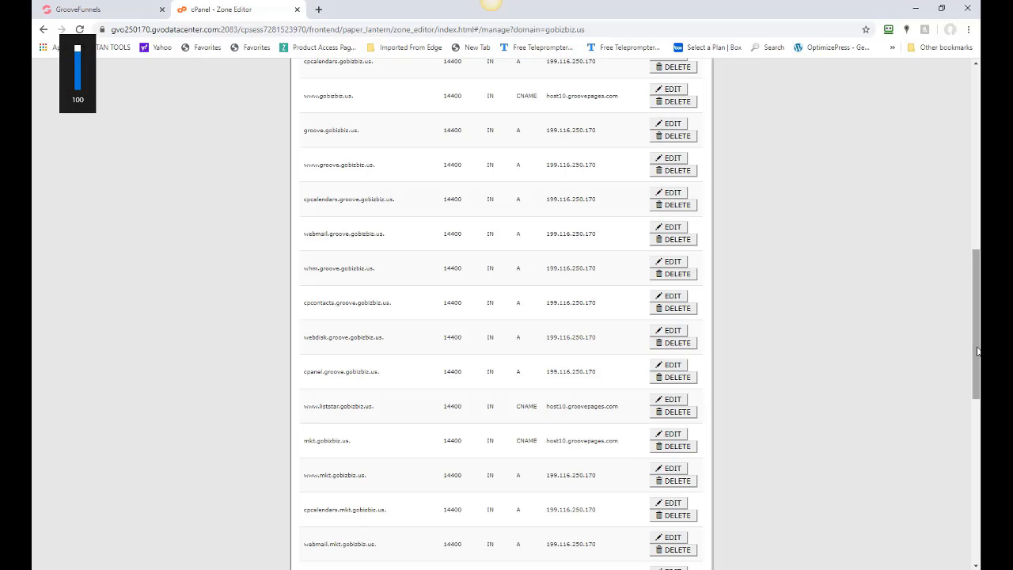
drag(979, 348, 978, 186)
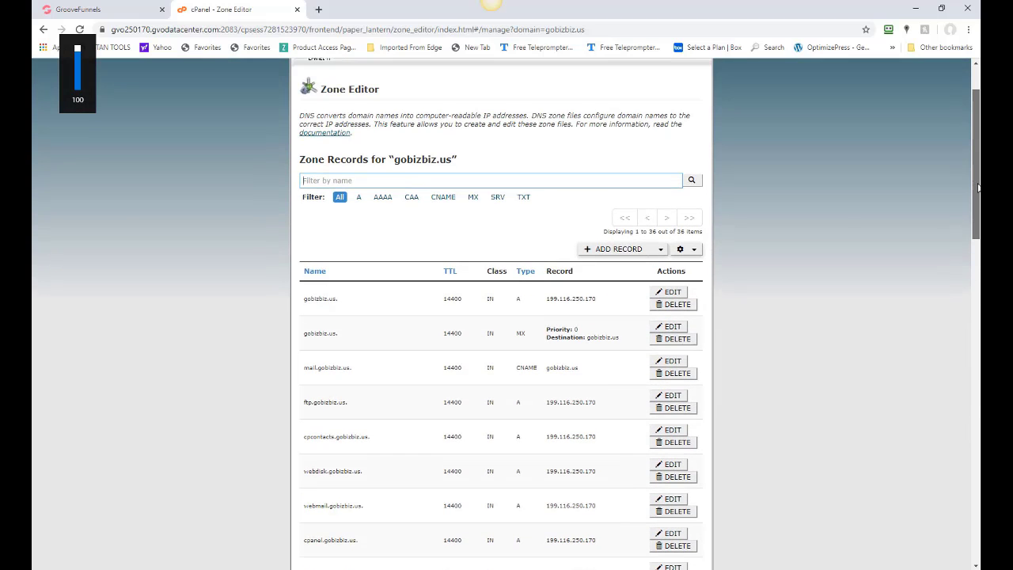
click(607, 252)
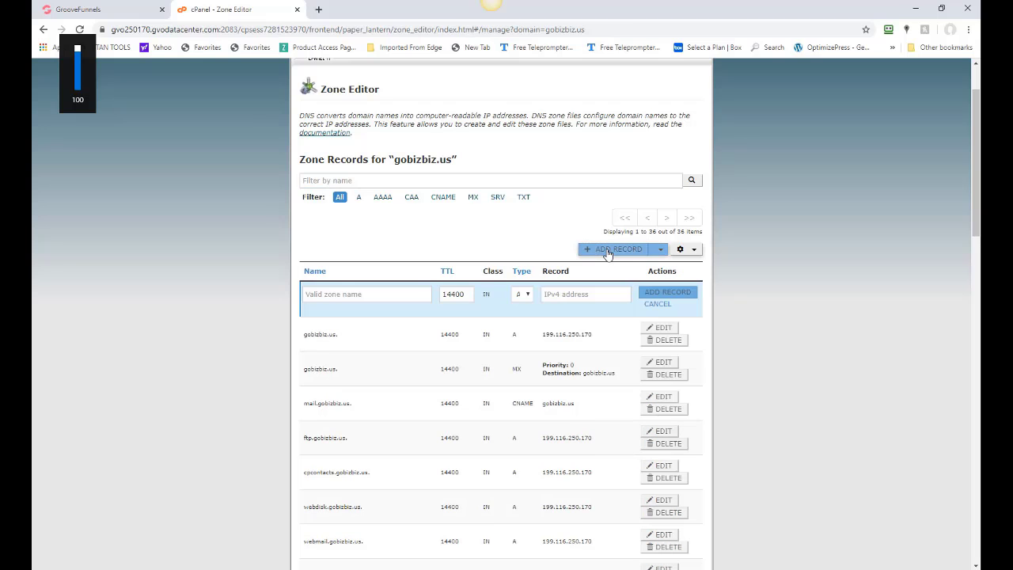
click(310, 293)
text(afebook)
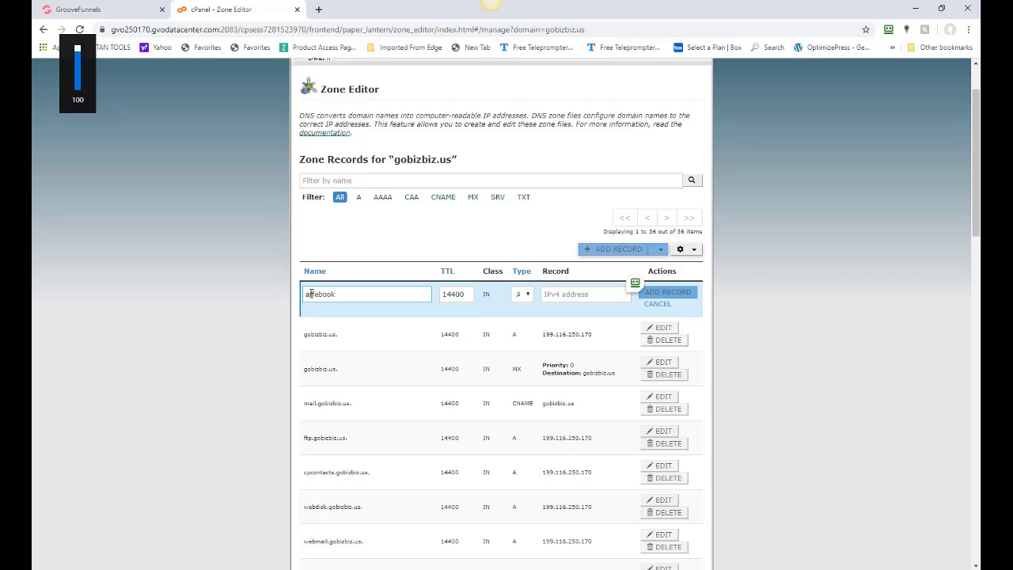
double_click(310, 294)
drag(975, 196, 975, 295)
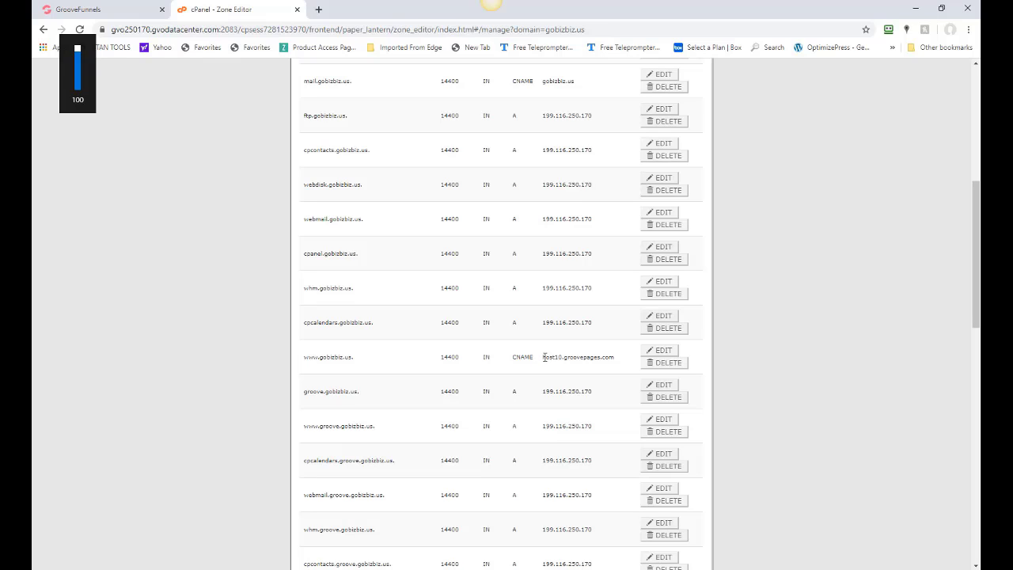
drag(567, 358, 617, 362)
key(ctrl+c)
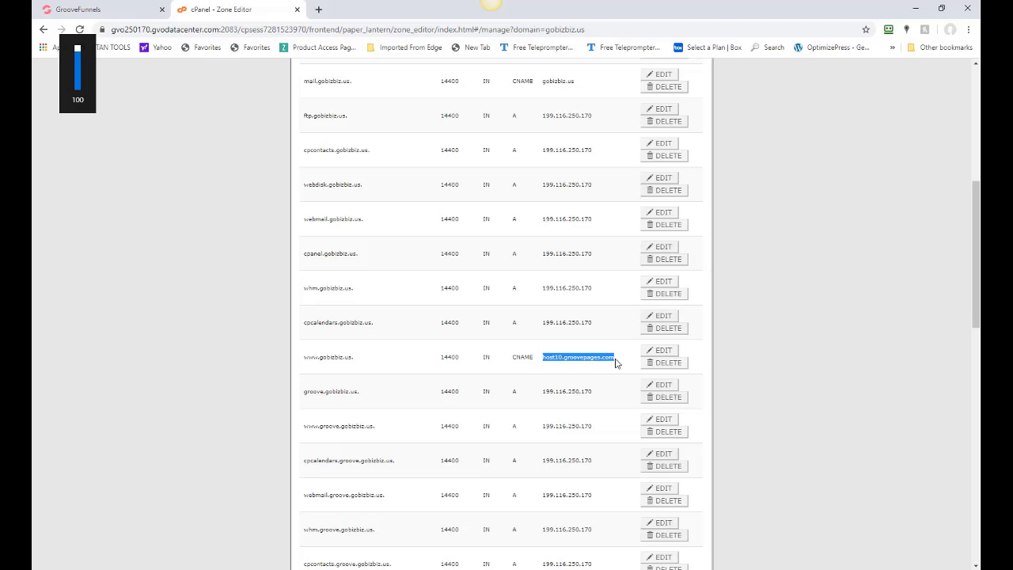
Set the new record's type to CNAME, paste host10.groovepages.com as its target, and add the record.
drag(973, 293, 966, 211)
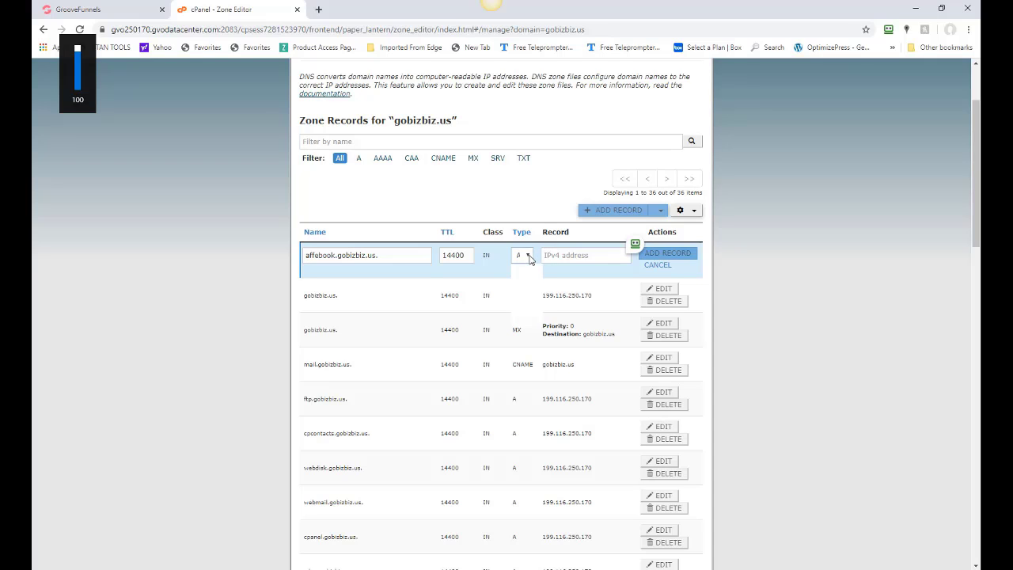
click(528, 256)
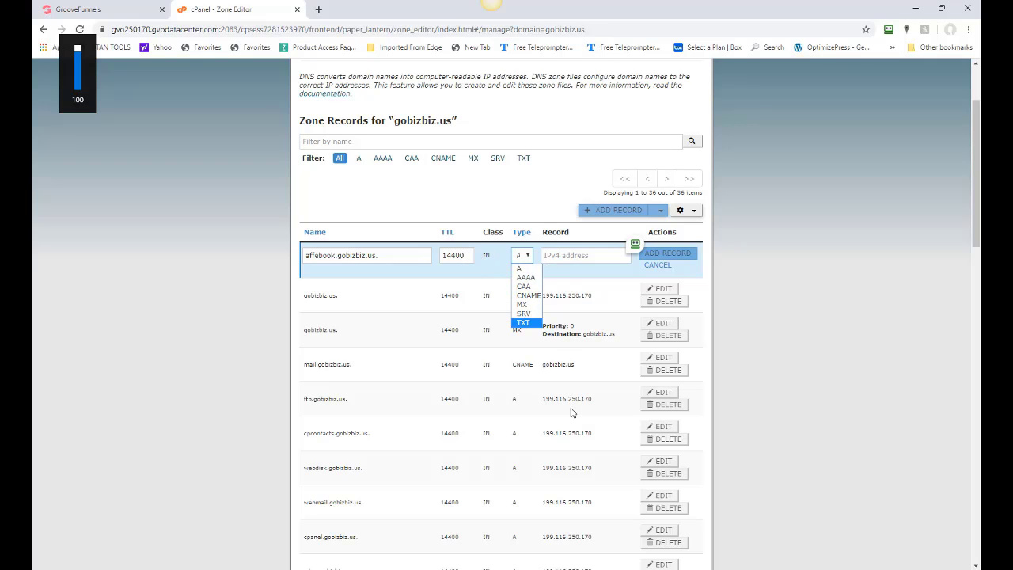
click(529, 295)
click(548, 252)
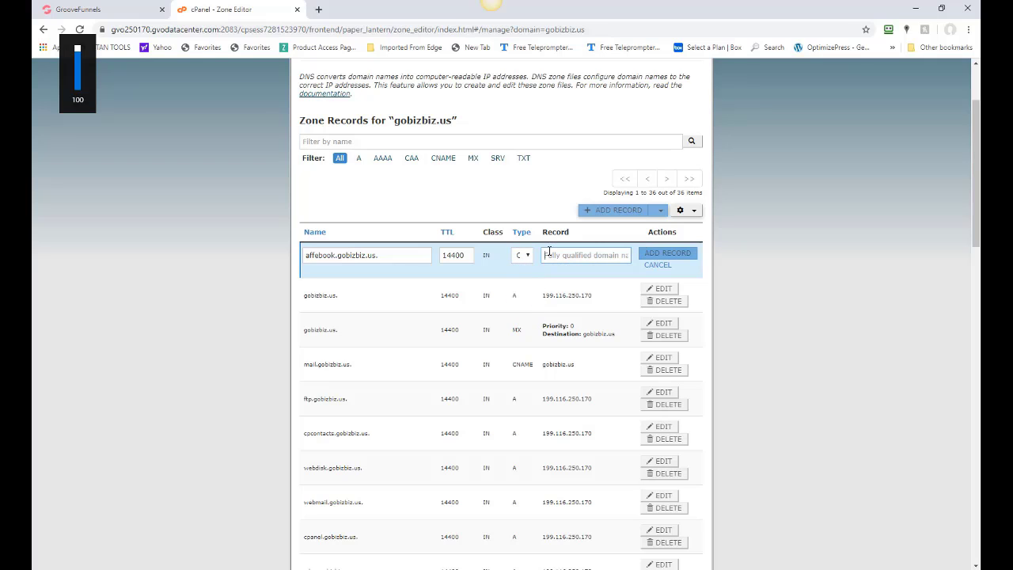
key(ctrl+v)
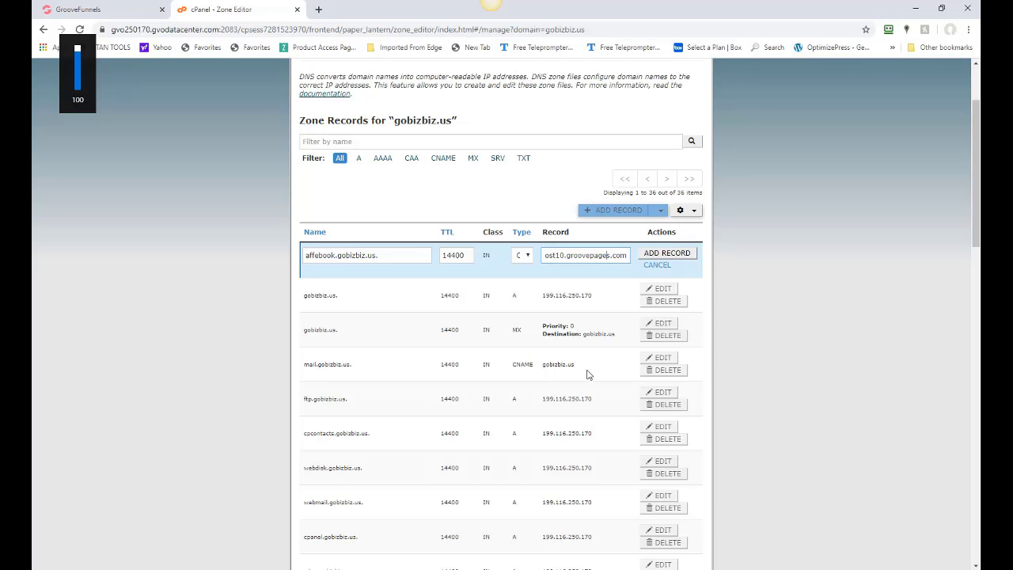
key(Left)
key(Left)
key(Left)
key(End)
click(658, 253)
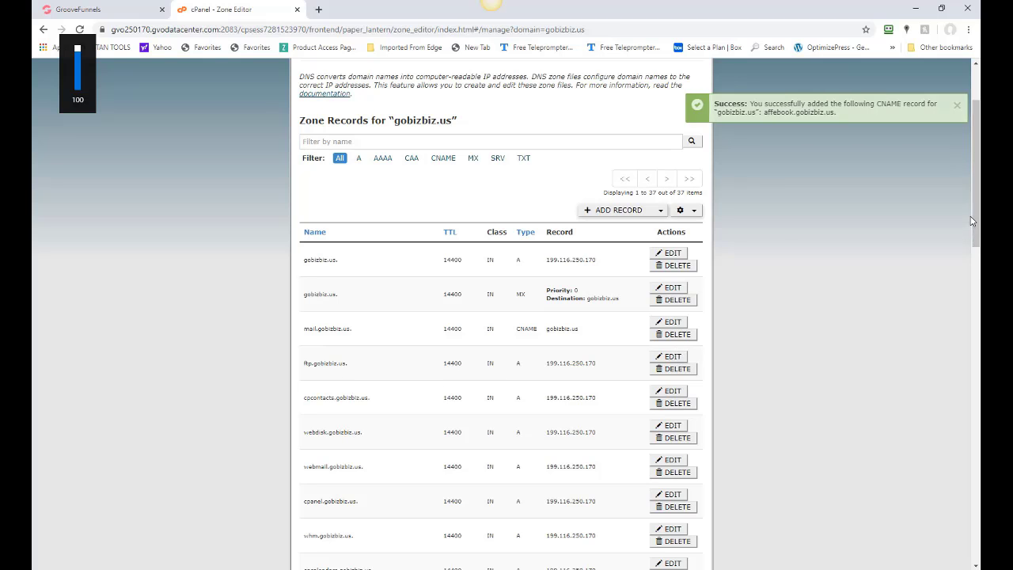
Check the new record in the zone list, then switch back to GroovePages and publish the site to affebook.gobizbiz.us.
drag(972, 221, 978, 491)
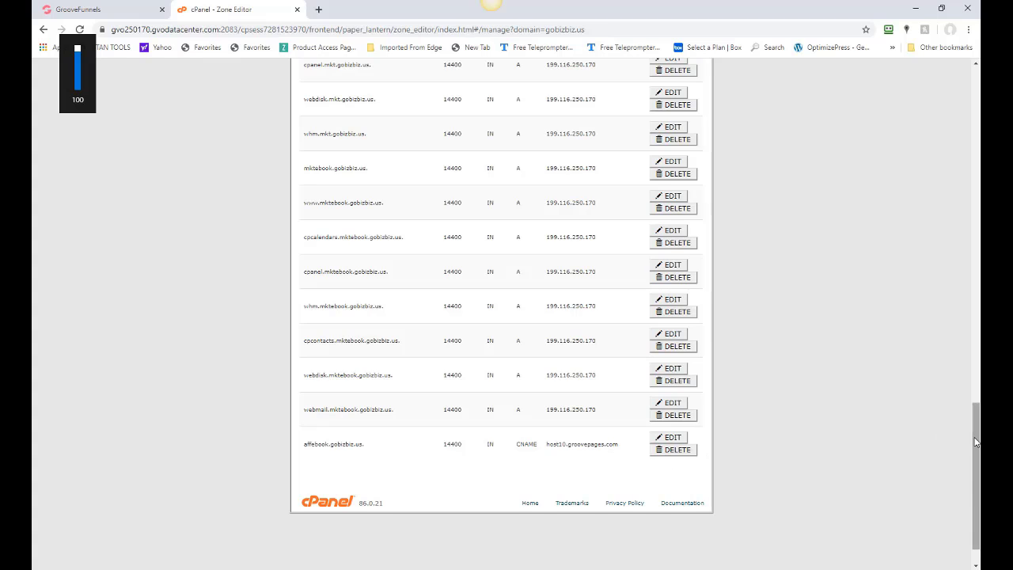
drag(976, 443, 978, 104)
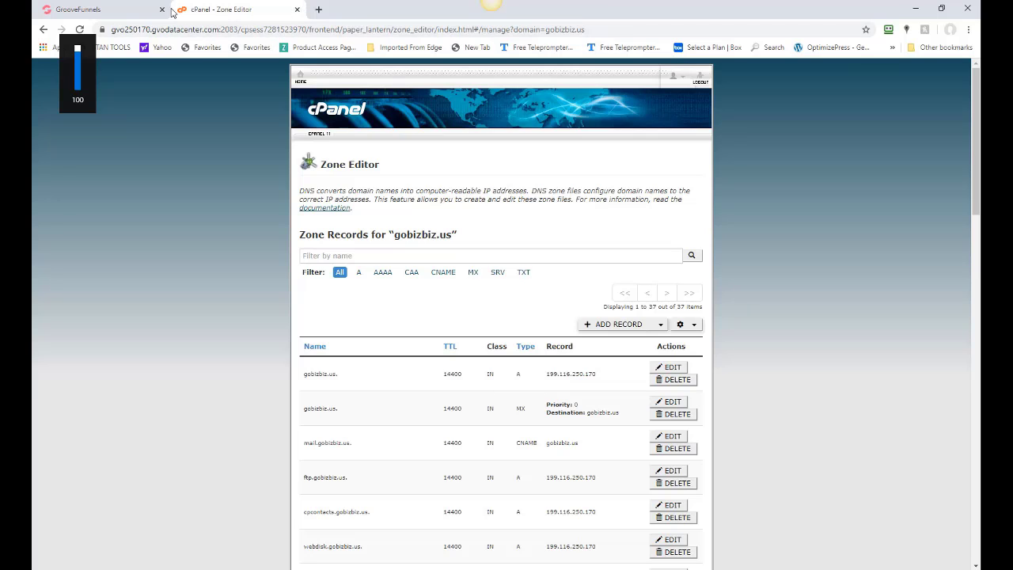
click(142, 11)
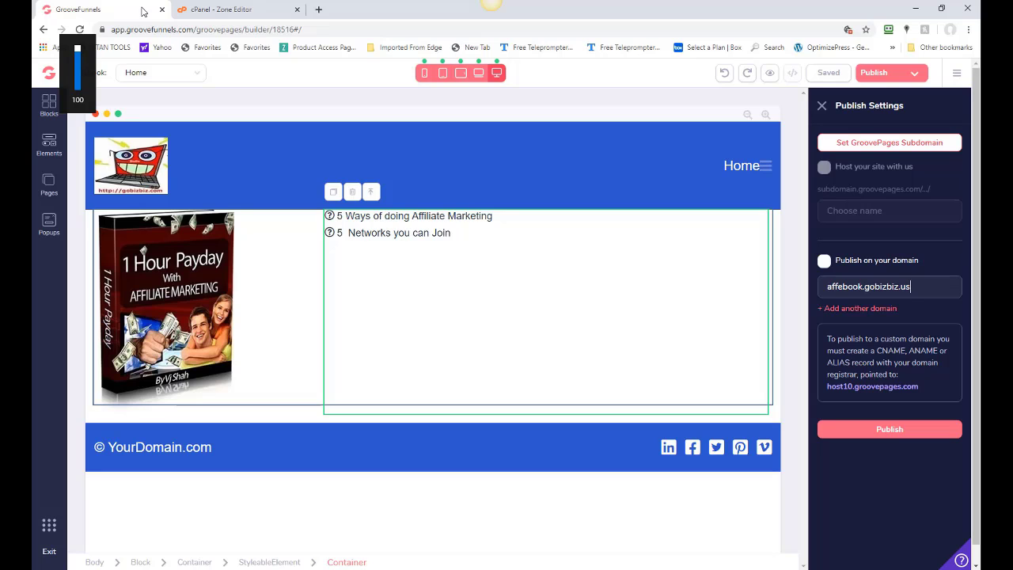
click(221, 11)
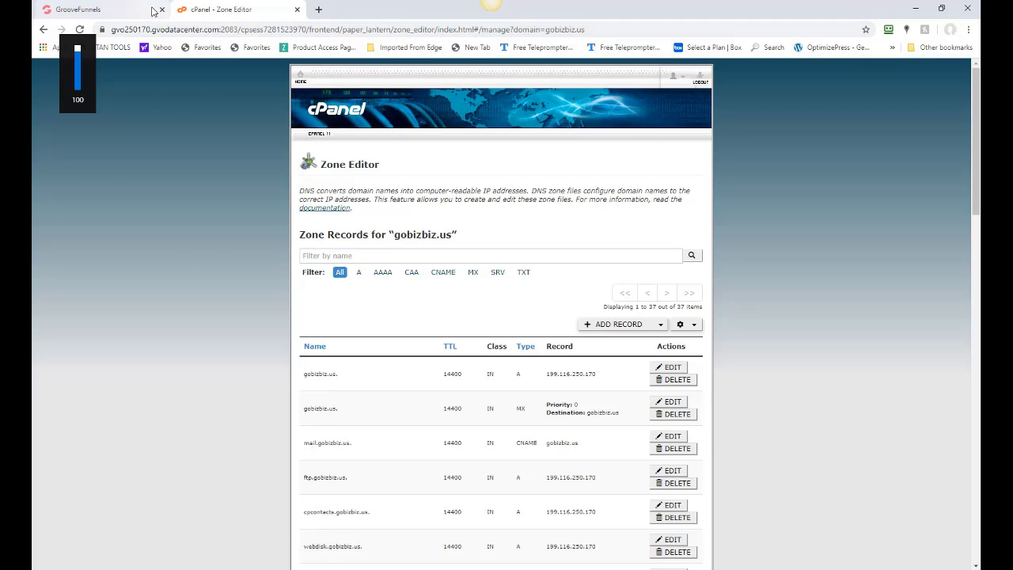
click(118, 9)
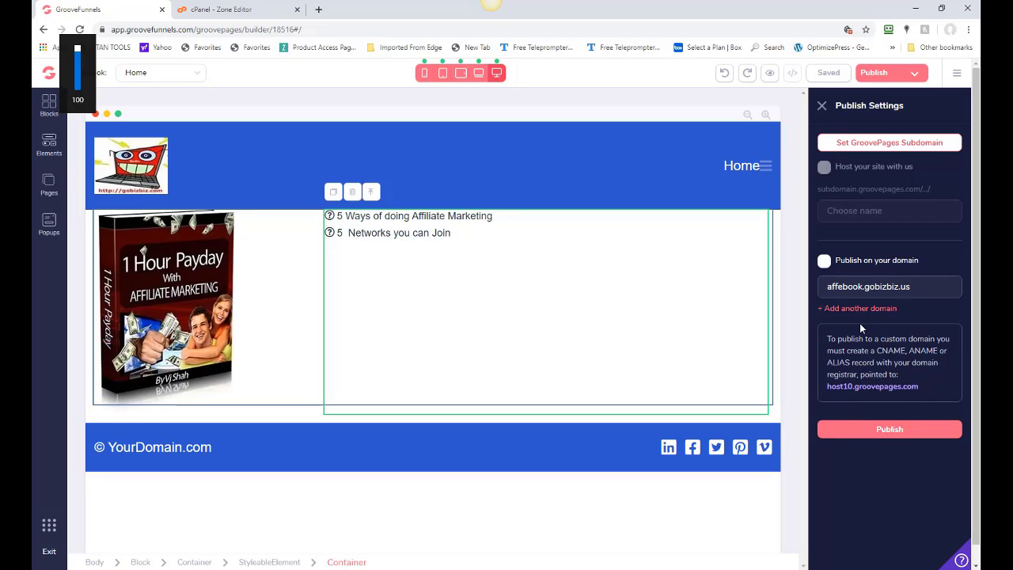
click(886, 433)
Return to the GroovePages site list and reopen the affebook site in the editor.
click(49, 76)
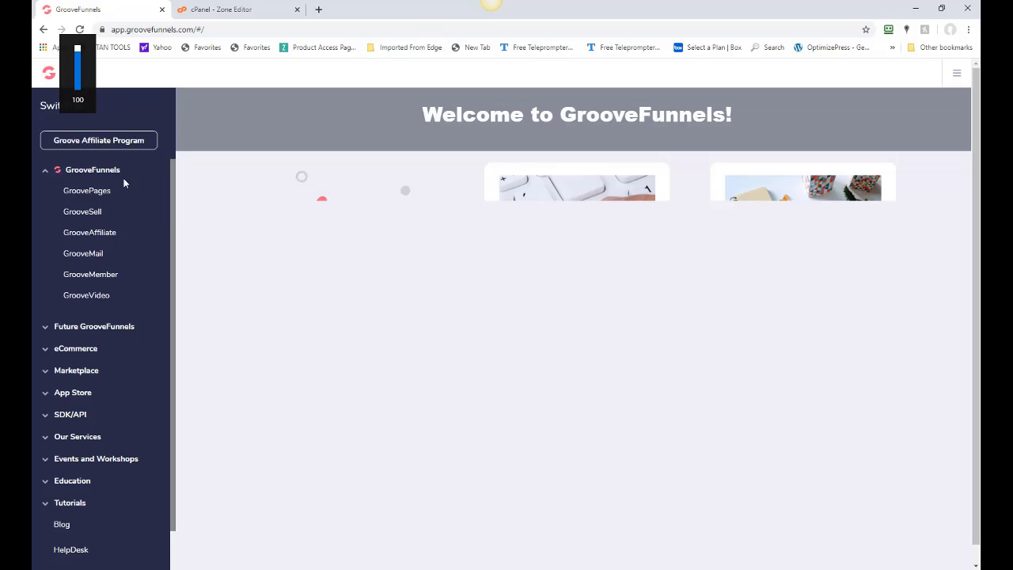
click(89, 194)
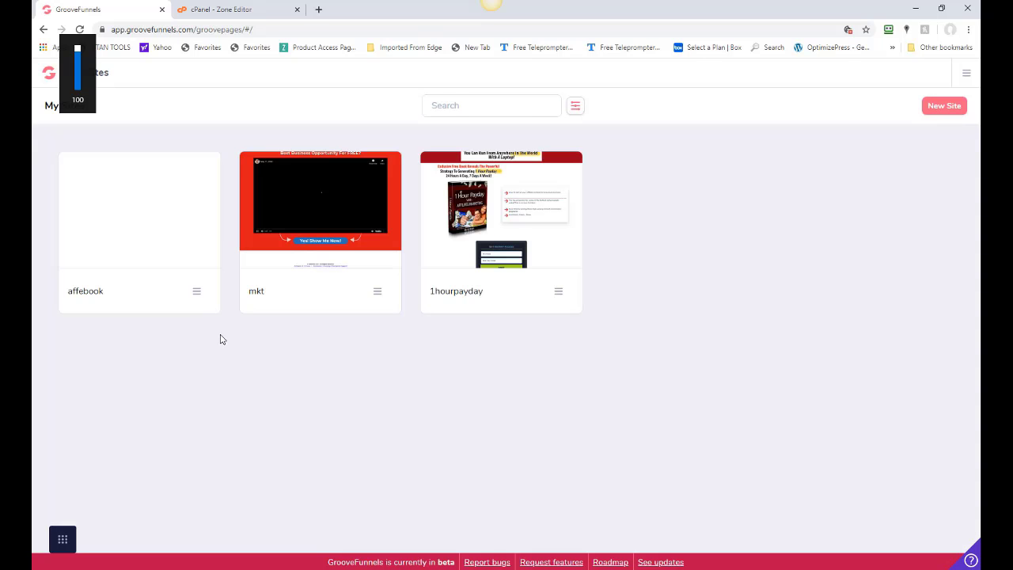
mouse_move(94, 245)
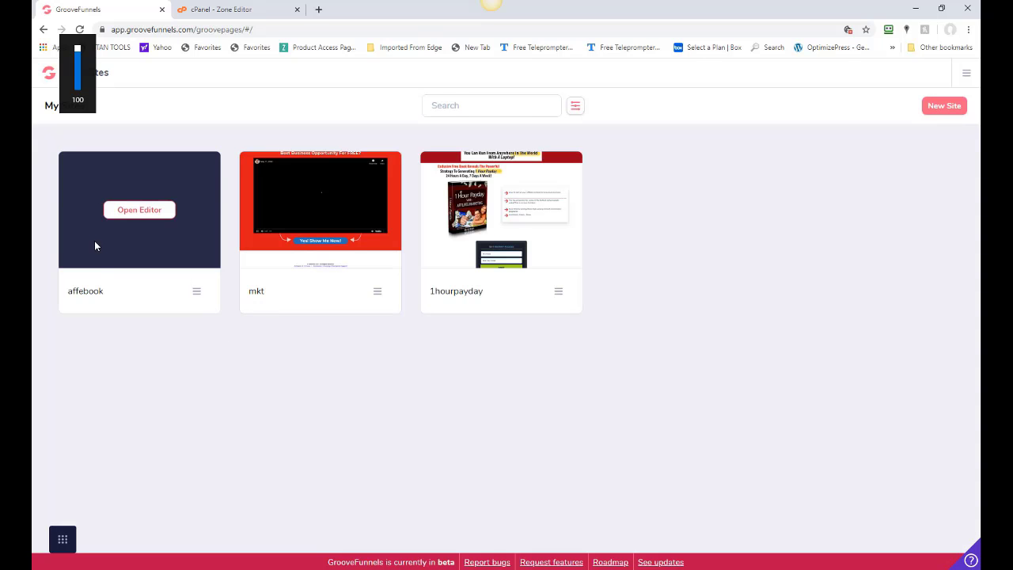
click(145, 214)
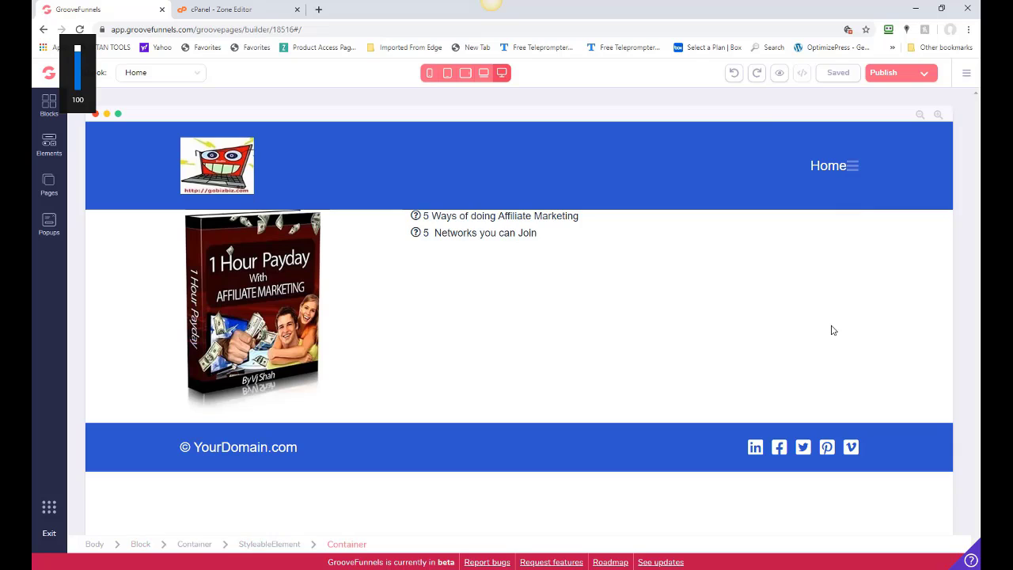
Copy the domain affebook.gobizbiz.us from the site's publish settings and open a new browser tab.
click(828, 329)
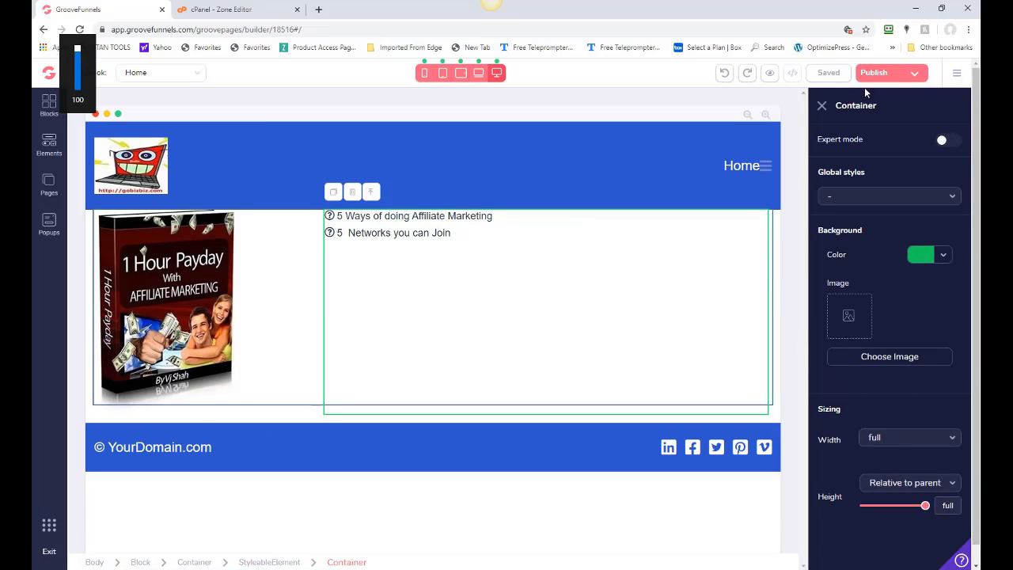
click(911, 76)
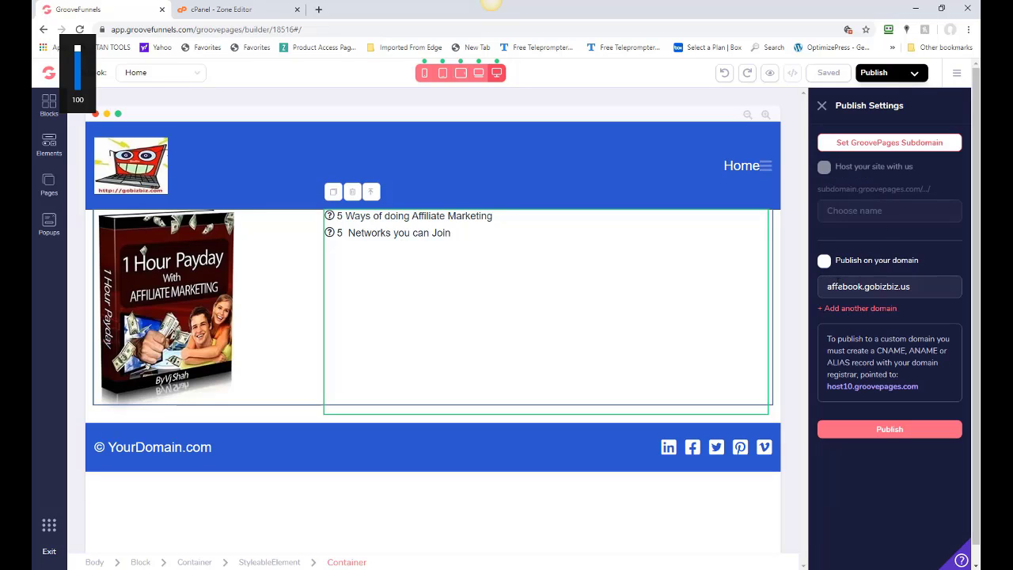
drag(915, 288, 826, 287)
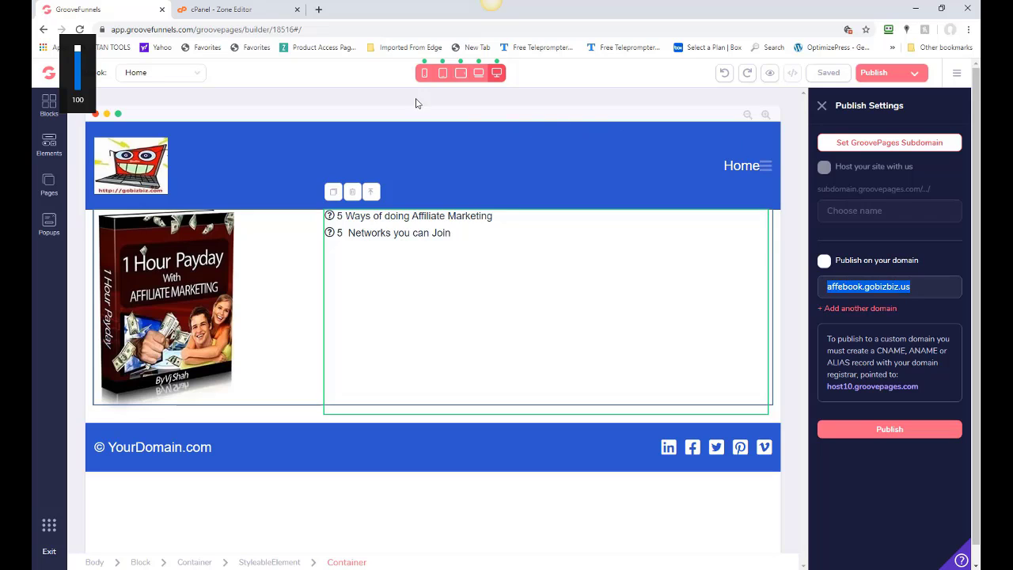
click(318, 10)
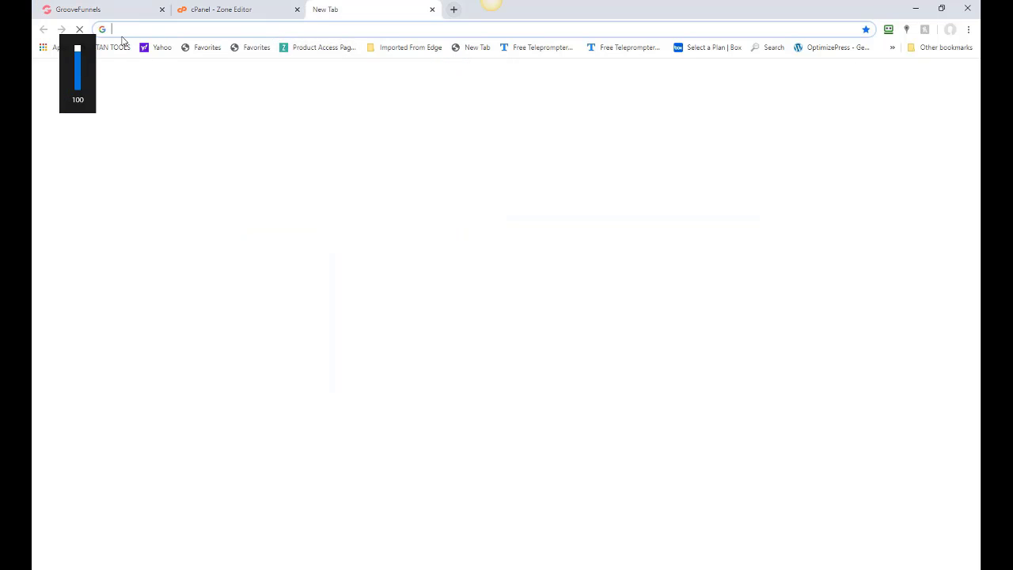